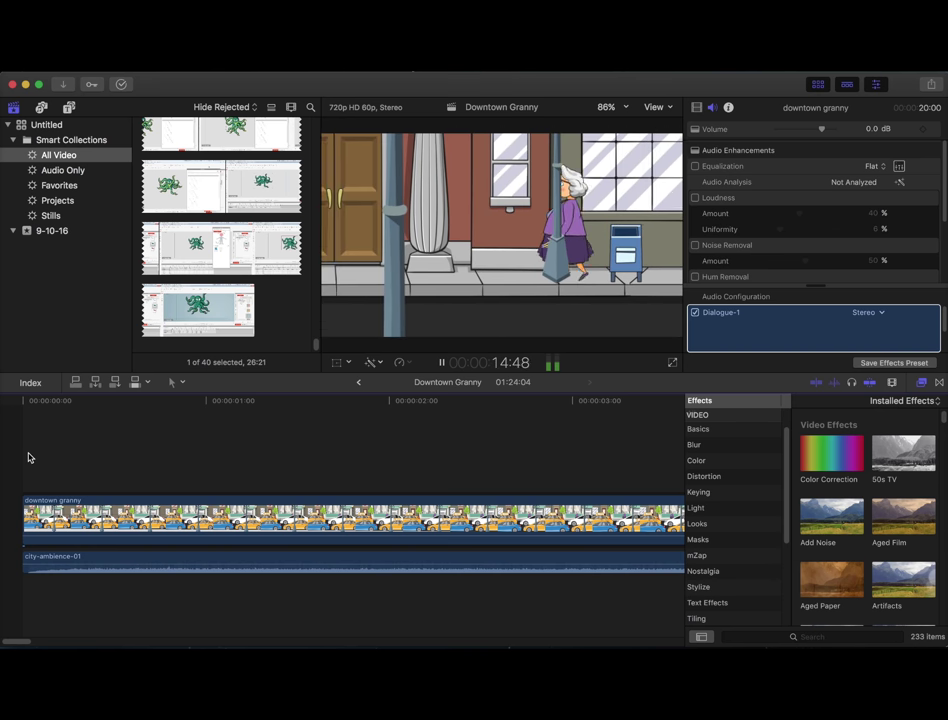
Stop the playback and audition the car-honk-02 and car-honk-01 clips that follow the downtown granny video.
key("space")
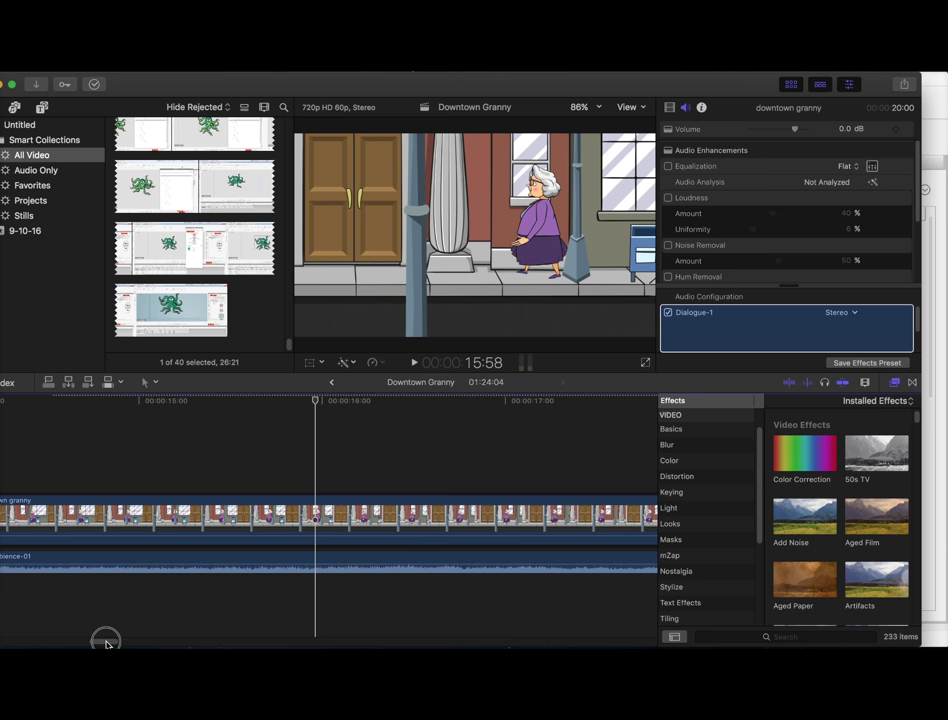
left_click_drag(128, 640, 30, 622)
left_click(400, 436)
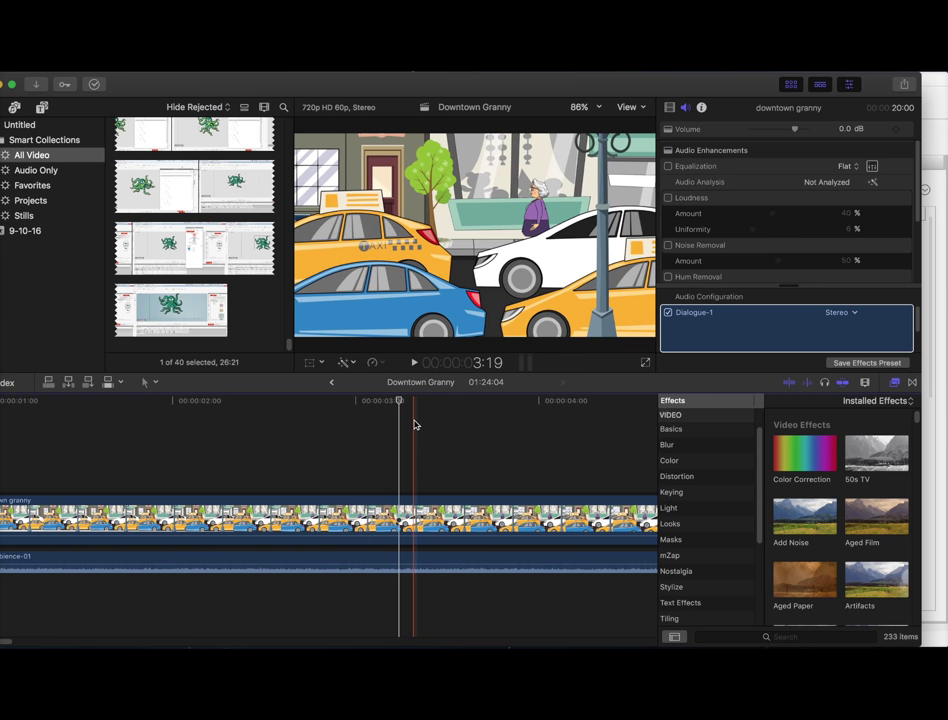
key("super+minus")
key("super+minus")
key("super+minus")
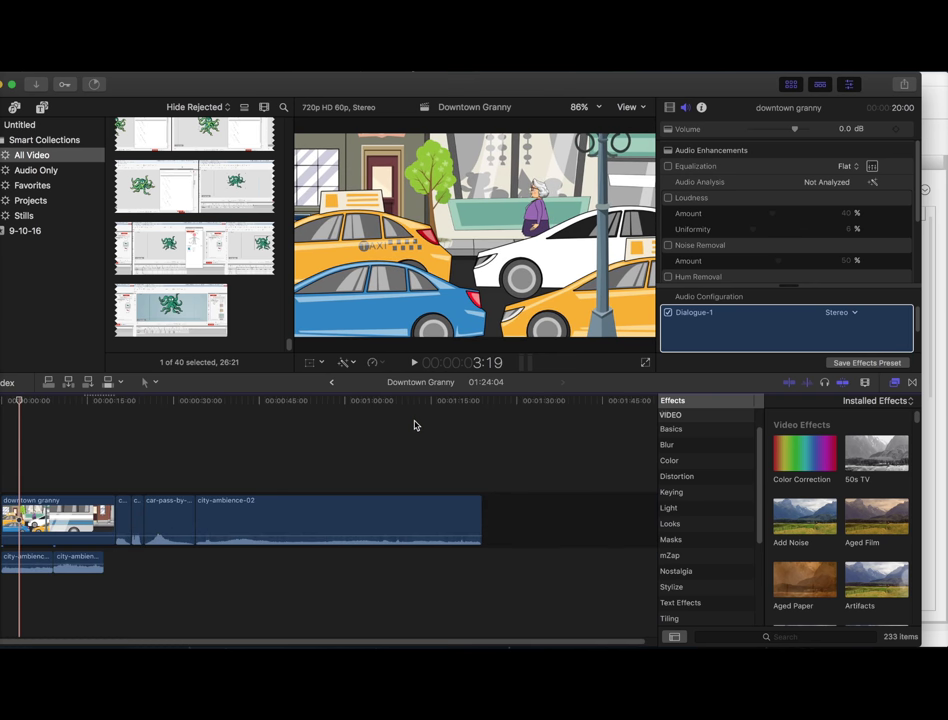
left_click(137, 519)
key("space")
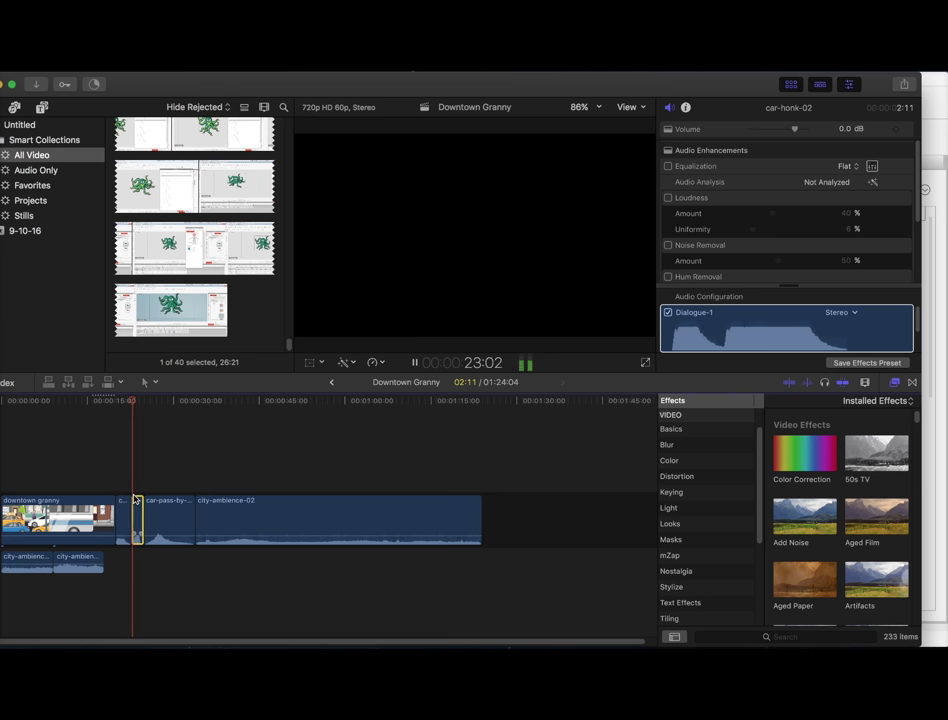
key("space")
left_click(116, 476)
key("space")
key("space")
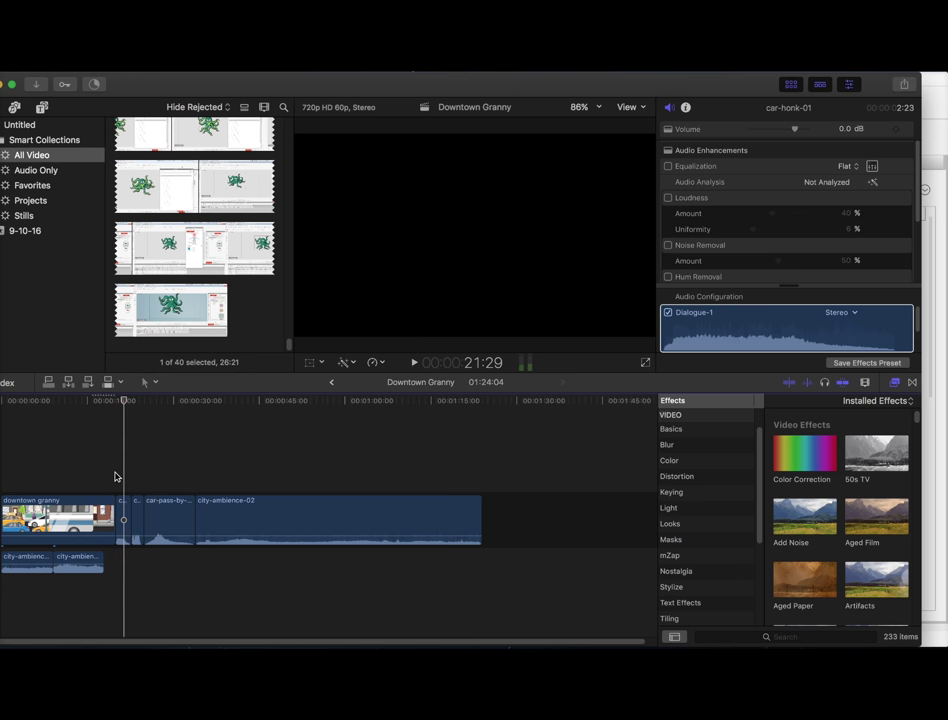
Audition the city-ambience-02 clip at the end of the timeline, listening to two different parts of it.
left_click(241, 512)
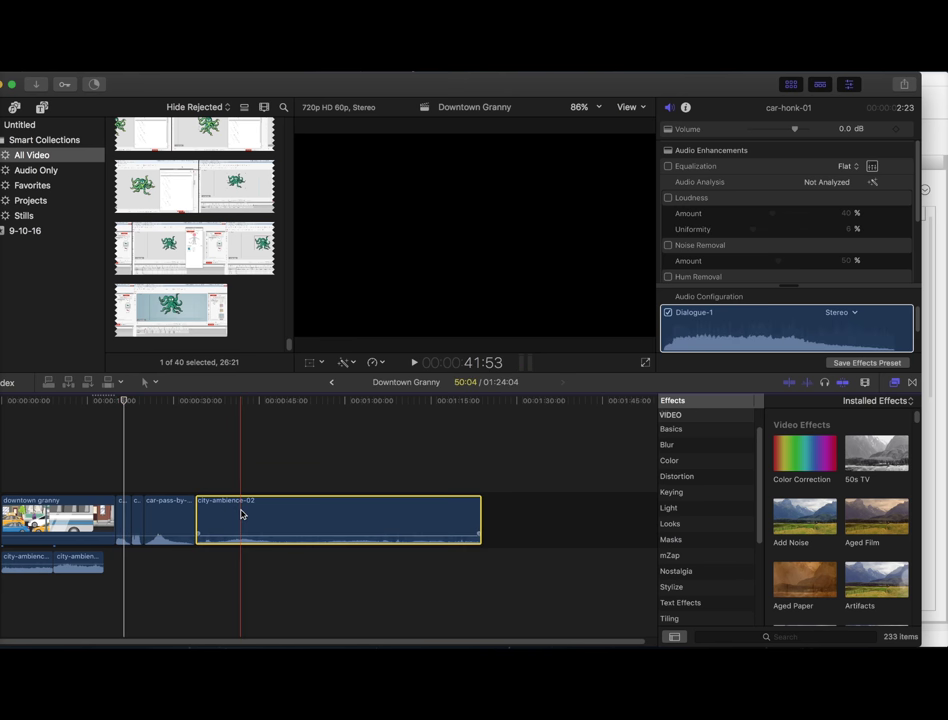
key("space")
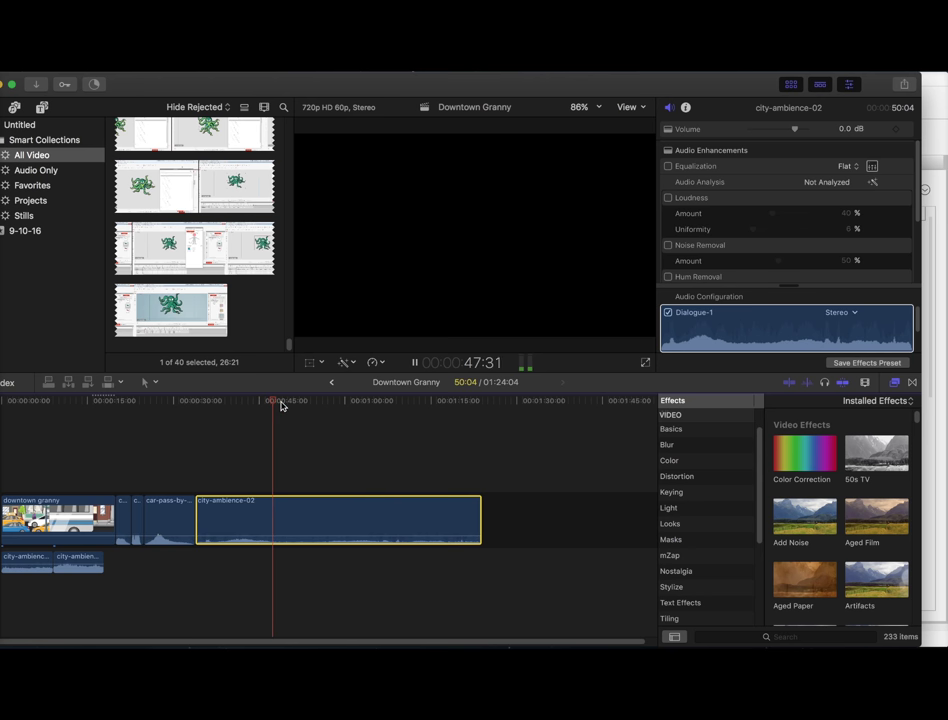
left_click_drag(281, 403, 323, 407)
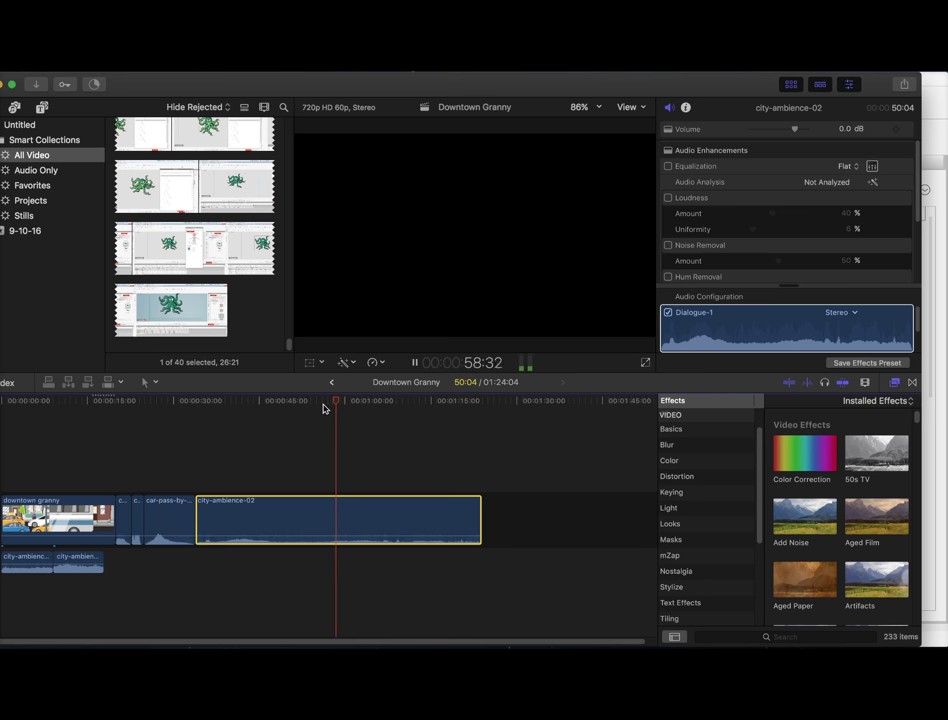
key("space")
Cut the city-ambience-02 clip about 21 seconds after its start and delete the first part.
key("b")
left_click(320, 515)
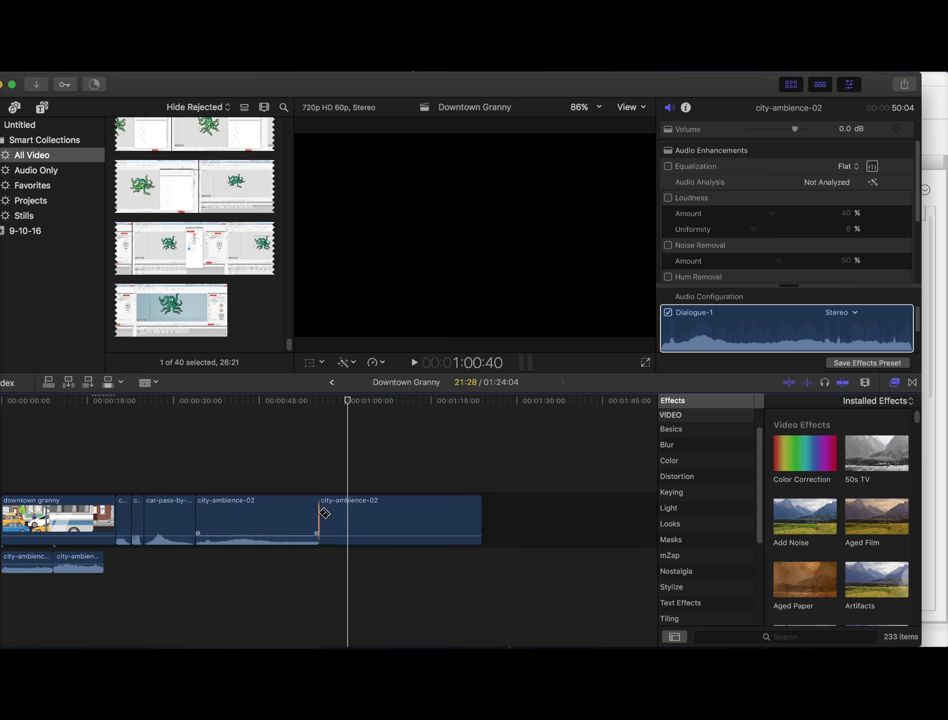
key("a")
left_click(279, 529)
key("Delete")
Move the remaining city-ambience-02 clip beneath the downtown granny video so that it begins at the start of the timeline.
left_click(287, 525)
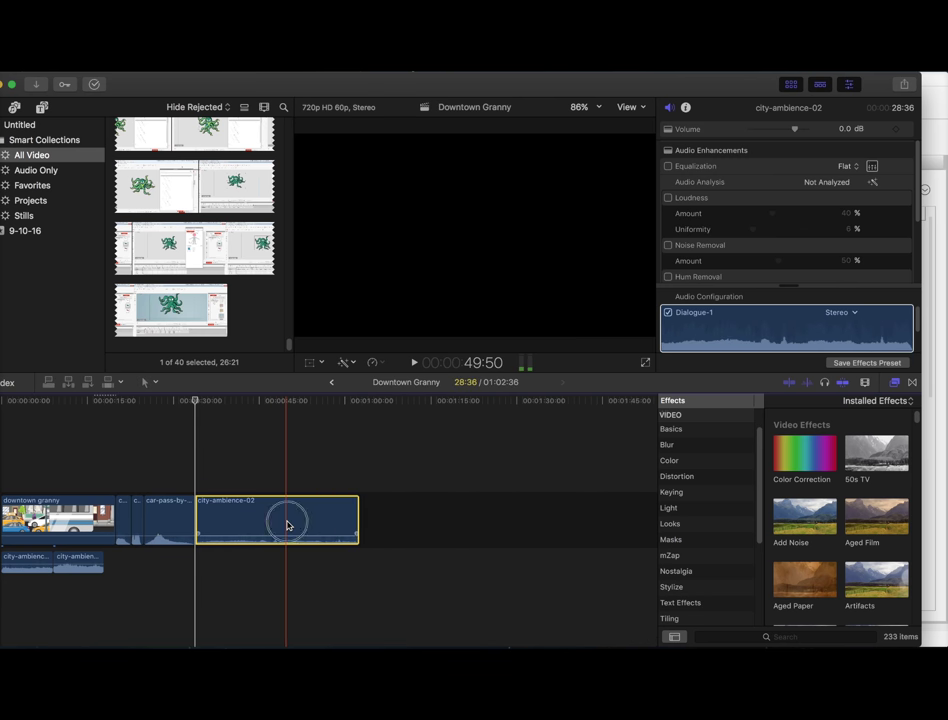
left_click_drag(287, 525, 85, 490)
left_click(144, 476)
key("super+equal")
key("super+equal")
key("super+equal")
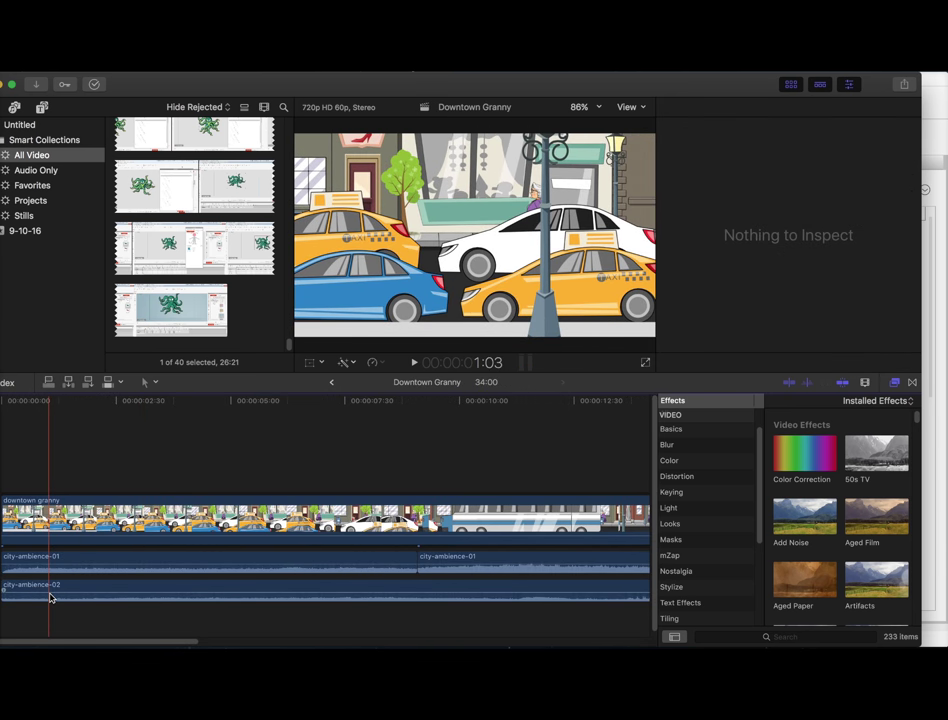
Lower the volume of city-ambience-02 to -10 dB and play the timeline from the start to check the mix.
left_click_drag(49, 597, 50, 598)
left_click(3, 453)
key("space")
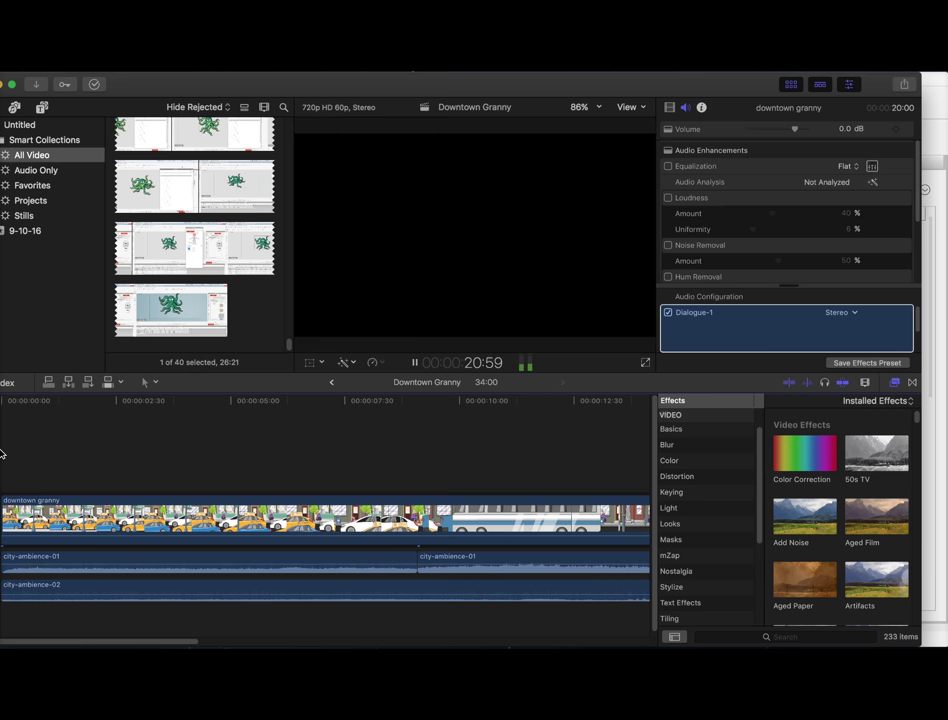
key("space")
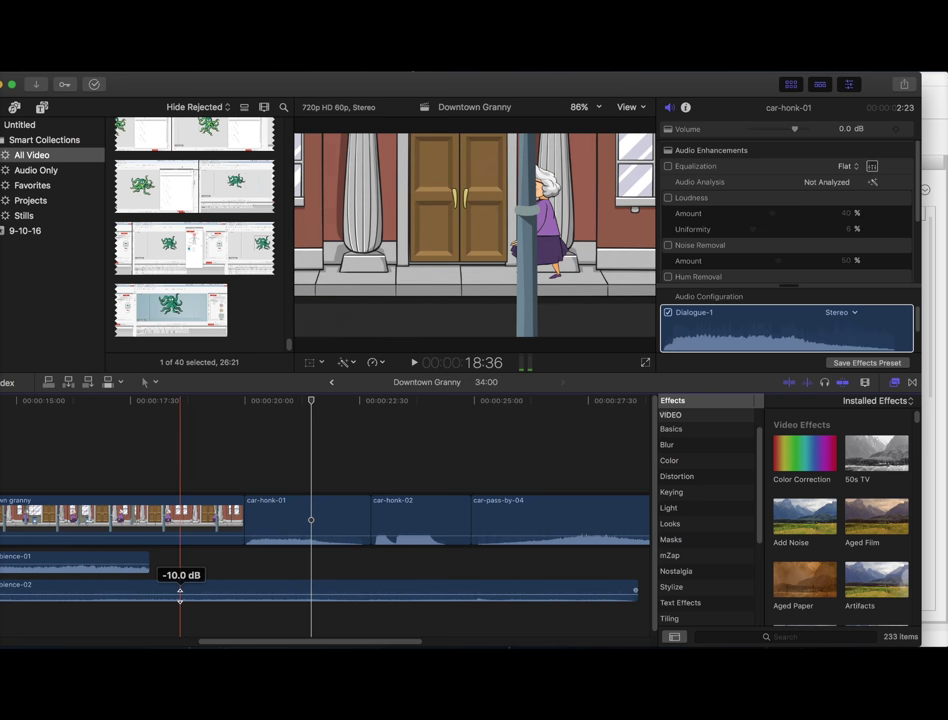
Raise the volume of city-ambience-02 to 12 dB and play the timeline from the start.
left_click_drag(179, 600, 182, 585)
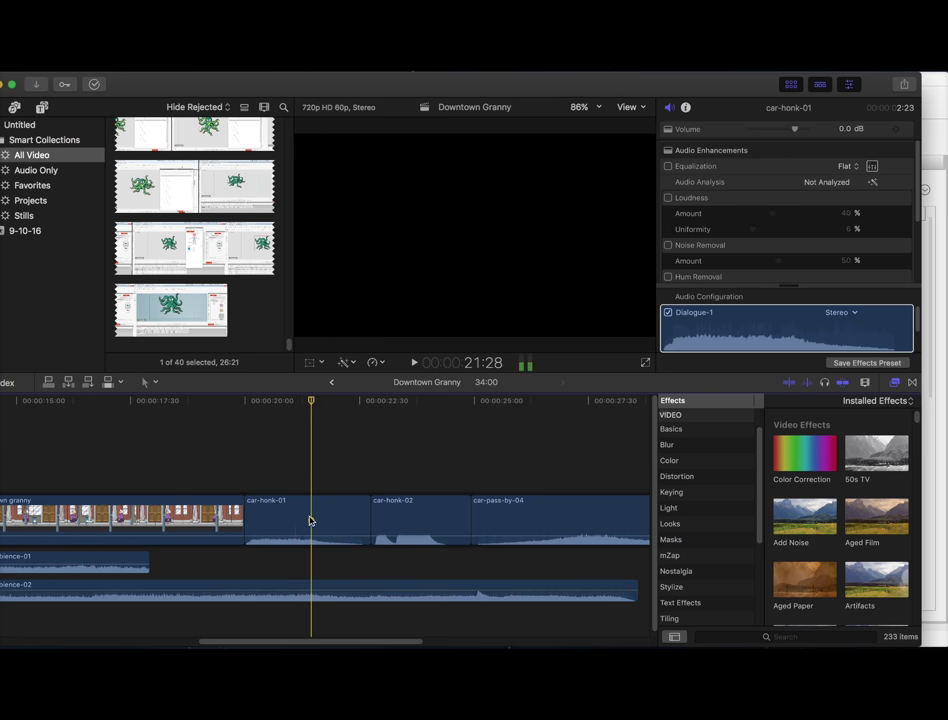
left_click_drag(300, 641, 4, 620)
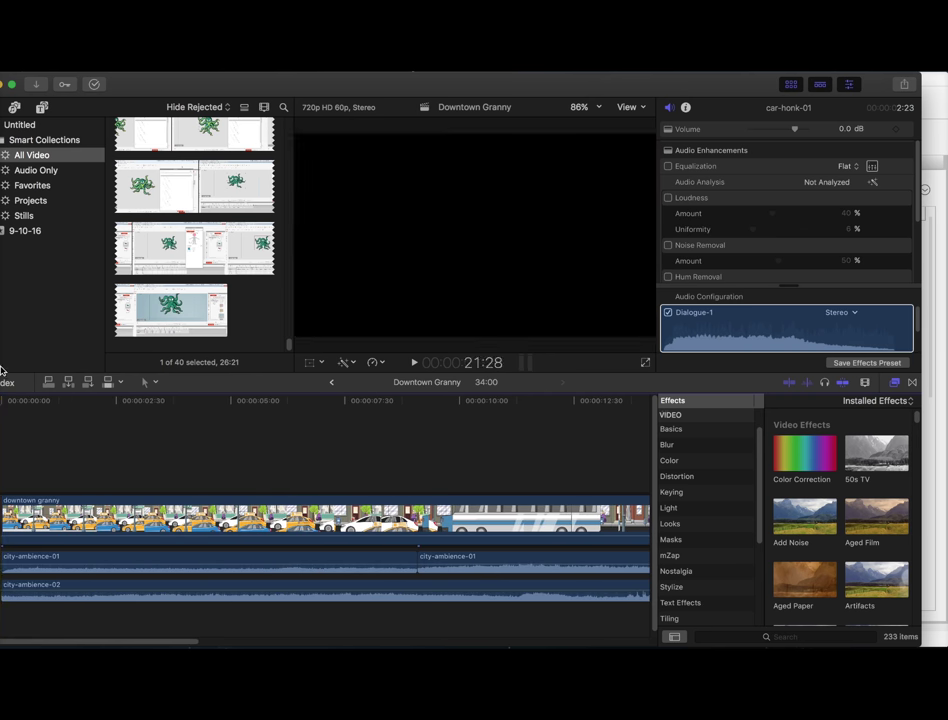
key("space")
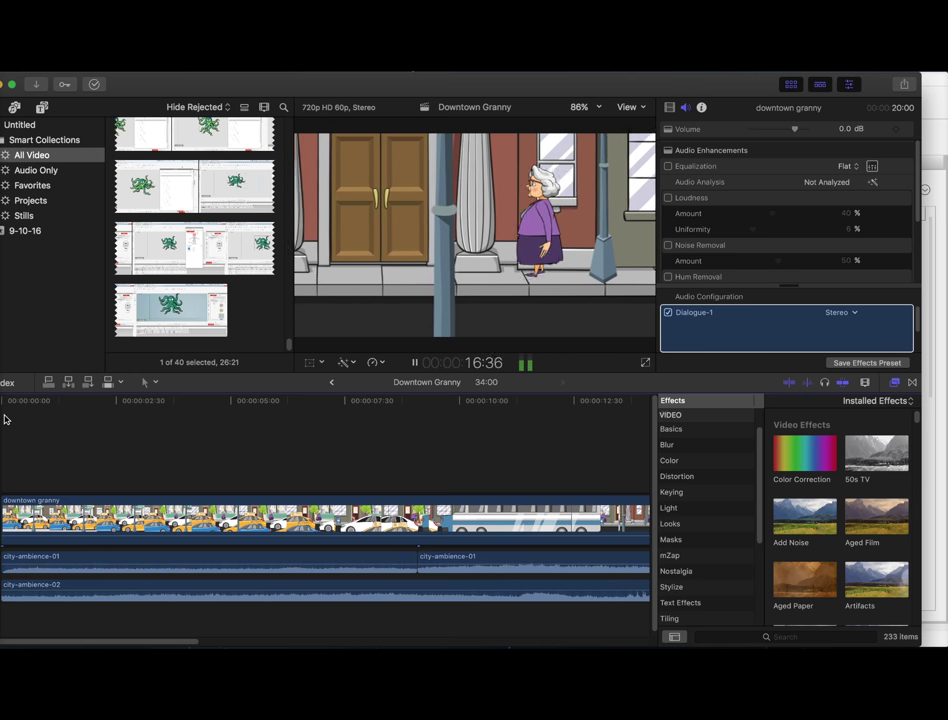
key("space")
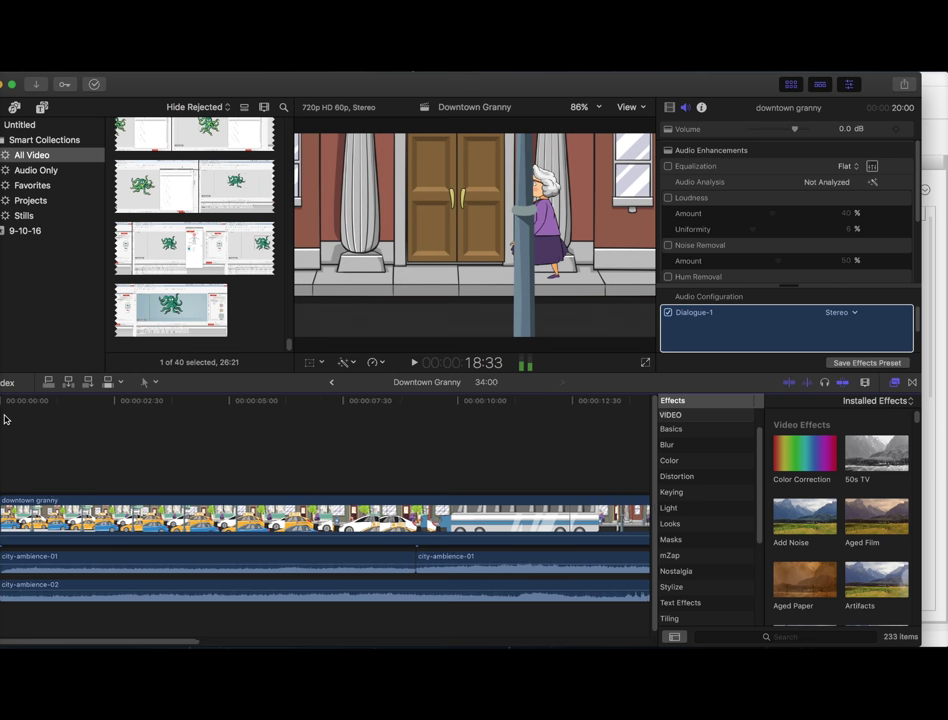
Delete the car-honk-01, car-honk-02 and car-pass-by-04 clips that follow the downtown granny video.
scroll(4, 414, "right", 5)
left_click(419, 512)
key("Delete")
left_click(419, 513)
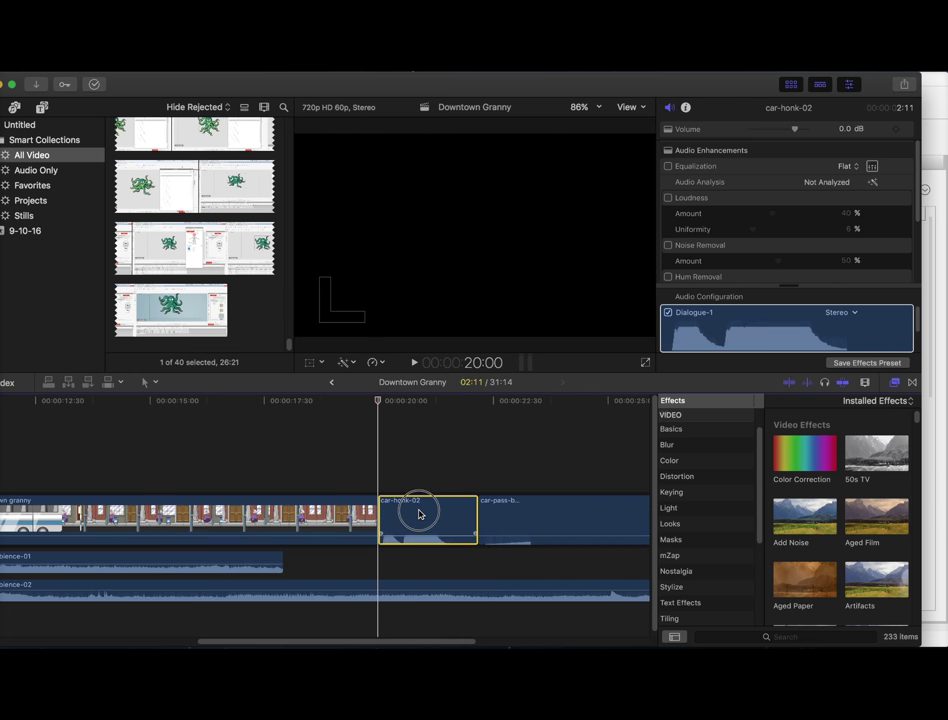
key("Delete")
left_click(419, 514)
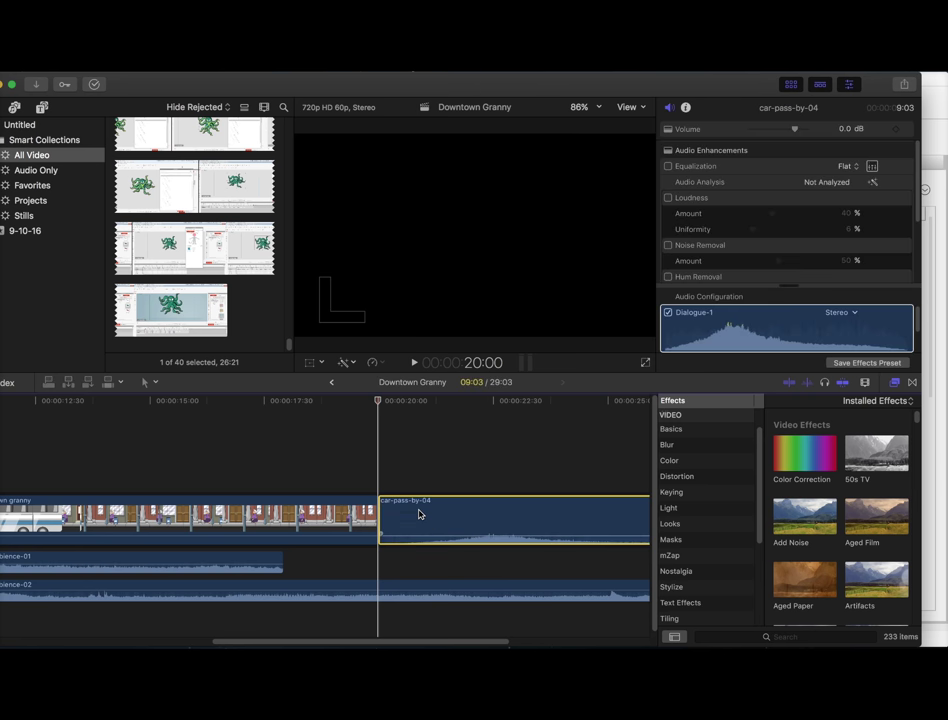
key("Delete")
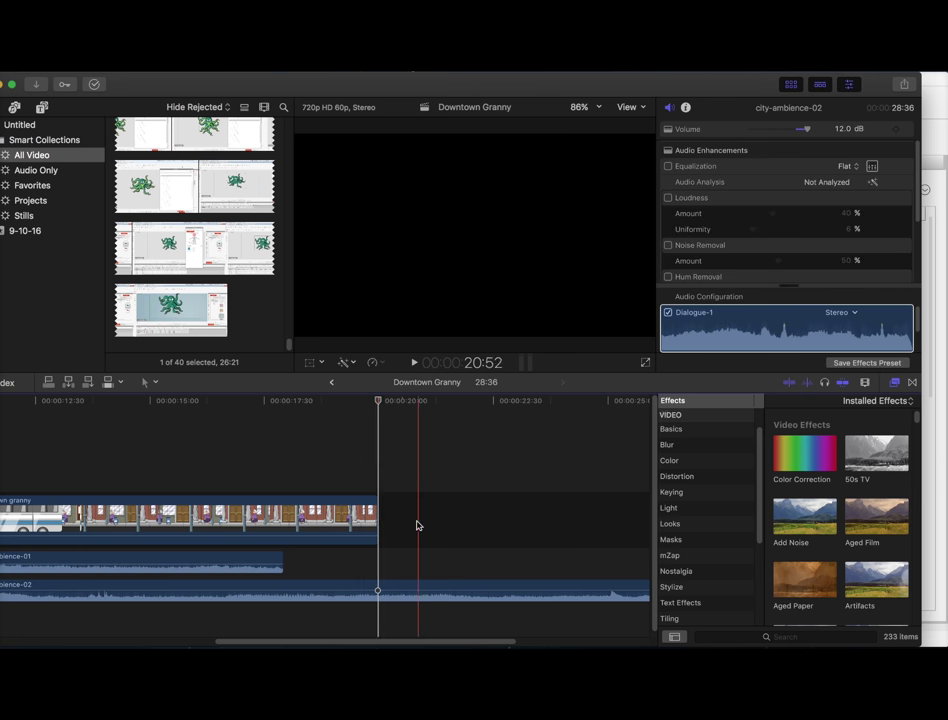
Cut city-ambience-02 at the end of the downtown granny video and delete the excess audio along with the leftover gap clip.
key("b")
left_click(381, 595)
key("a")
left_click(436, 563)
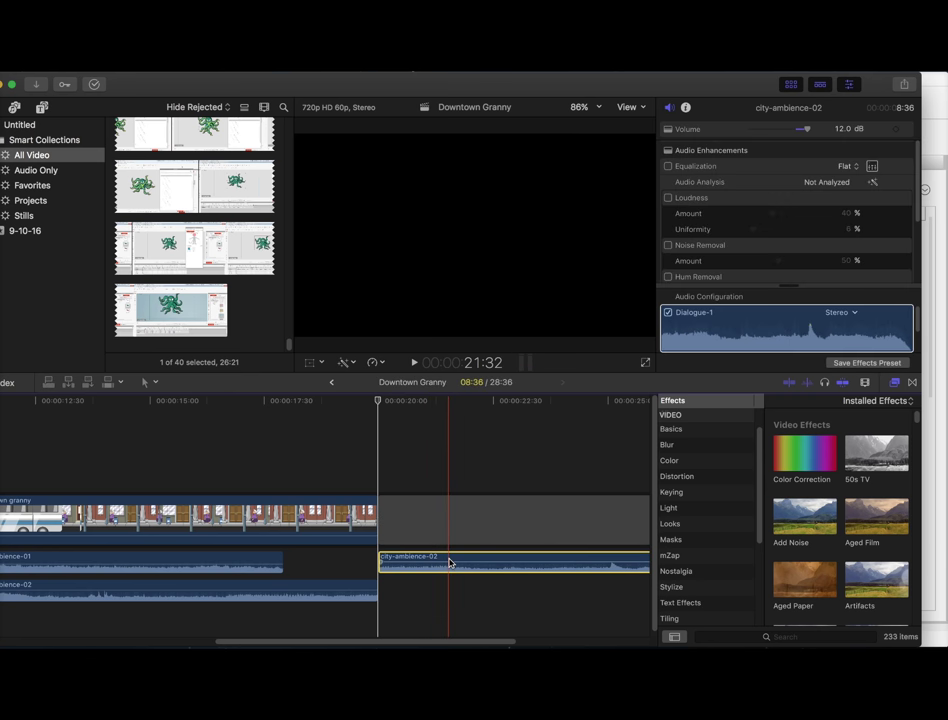
key("Delete")
left_click(451, 518)
key("Delete")
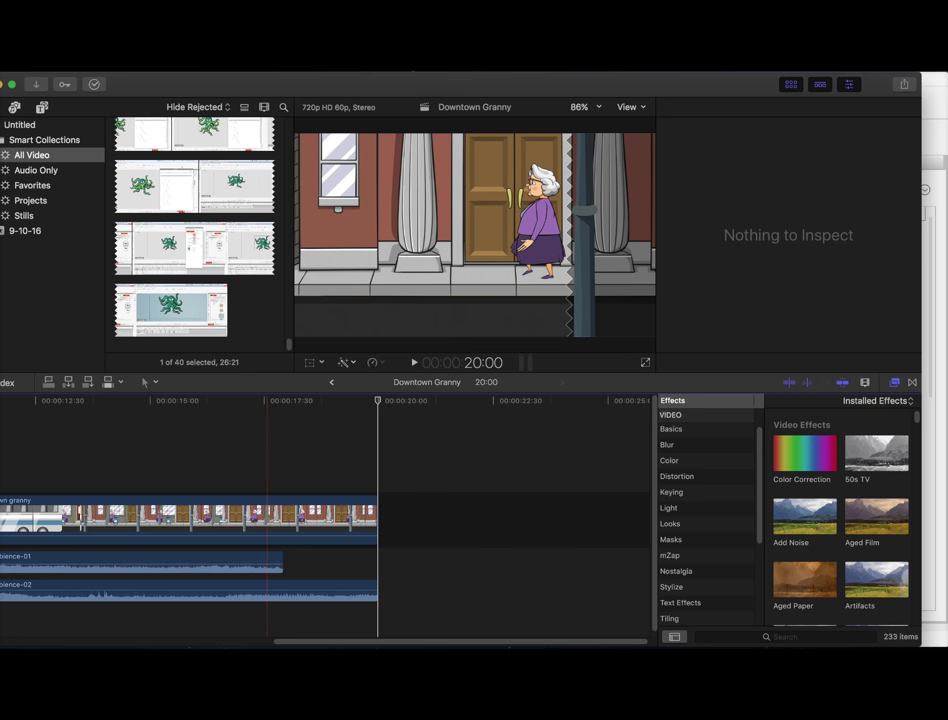
Add the running-on-road-and-stopping-01 audio beneath the ambience clips, starting at about 5:01, and give it a long fade-in.
mouse_move(224, 640)
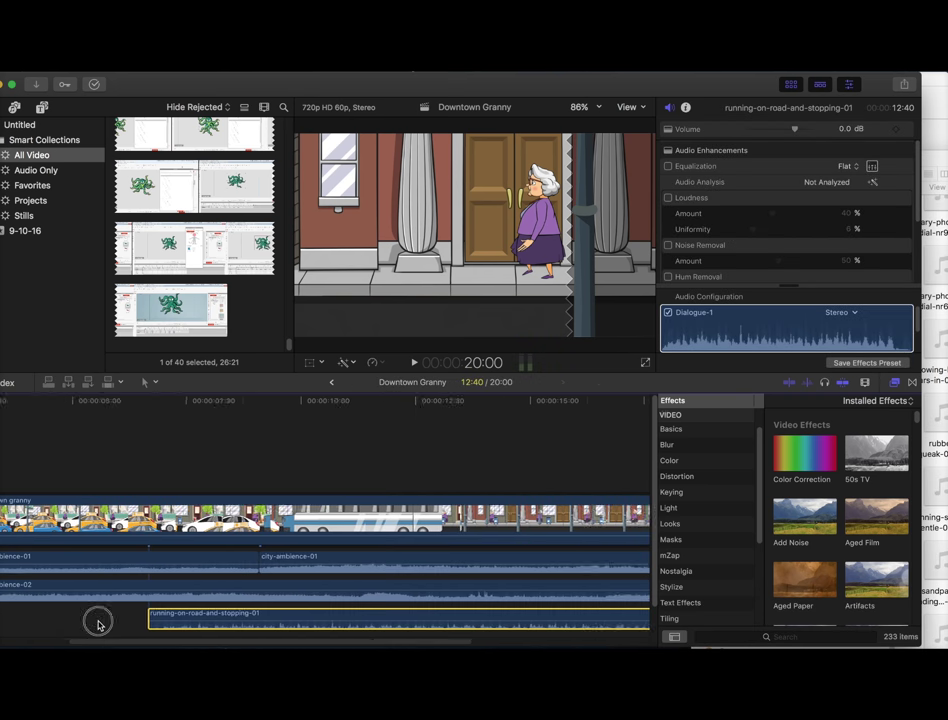
scroll(74, 620, "left", 3)
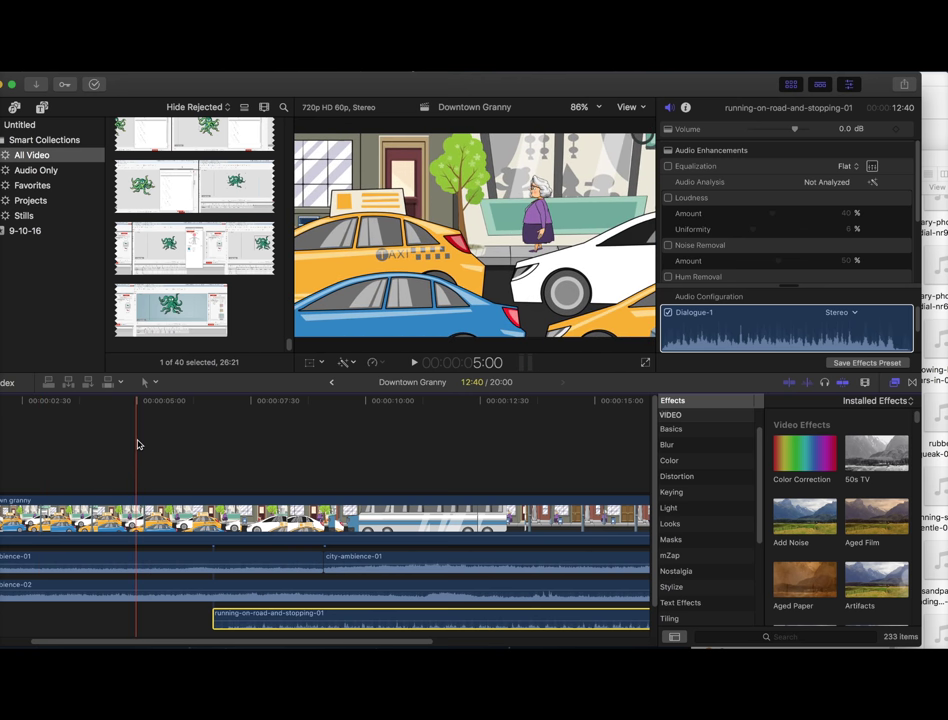
left_click(137, 444)
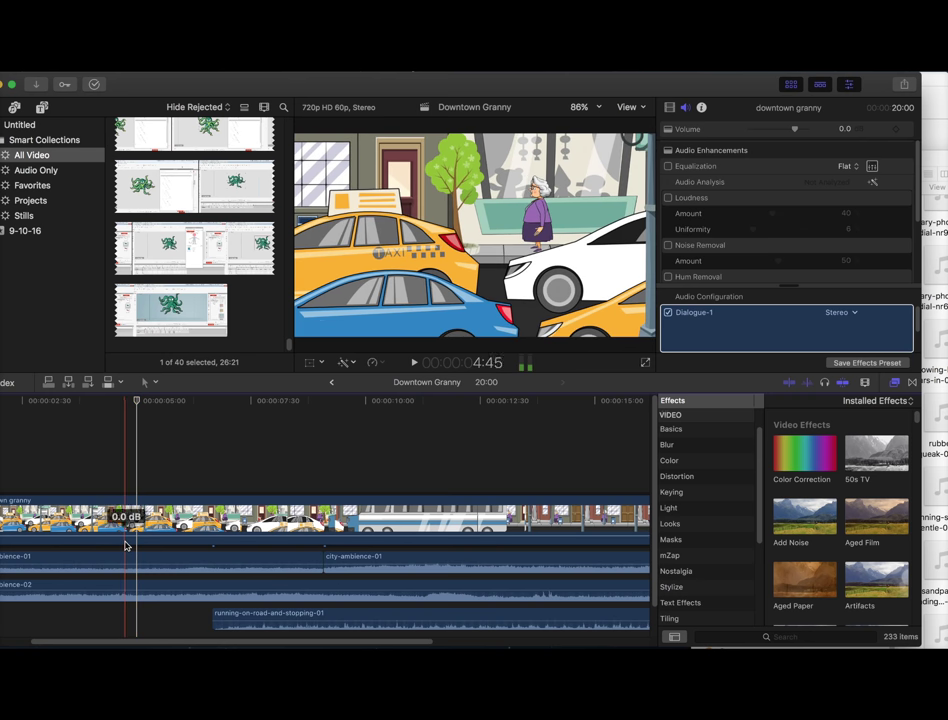
left_click_drag(229, 617, 158, 618)
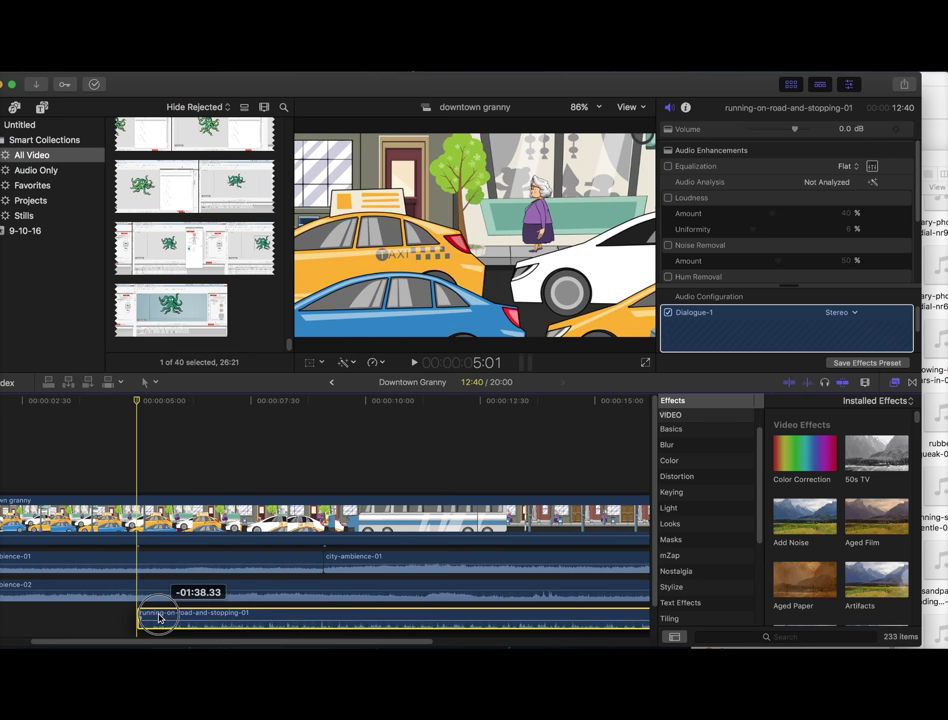
left_click_drag(158, 618, 140, 615)
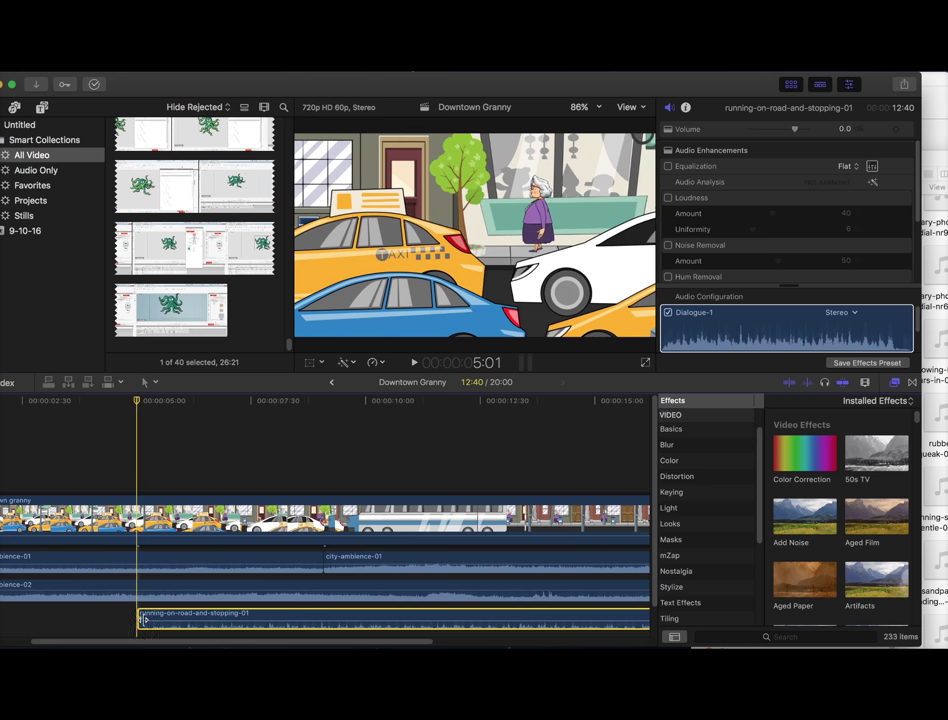
left_click_drag(141, 622, 545, 602)
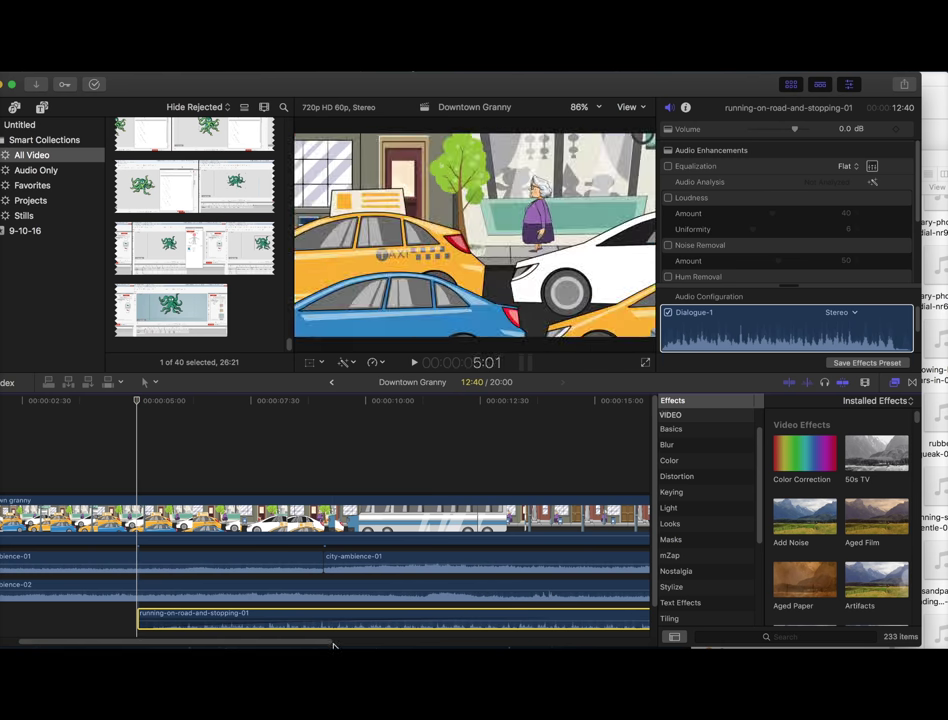
Lower the volume of running-on-road-and-stopping-01 to about -8 dB and play the section from just before the clip.
left_click_drag(317, 626, 320, 624)
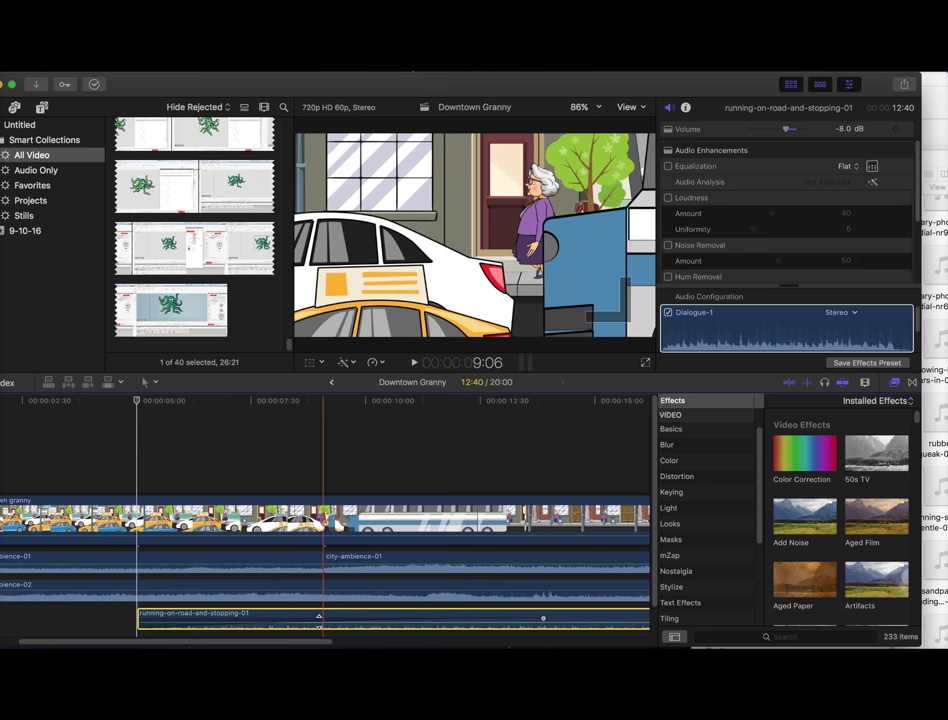
left_click(85, 440)
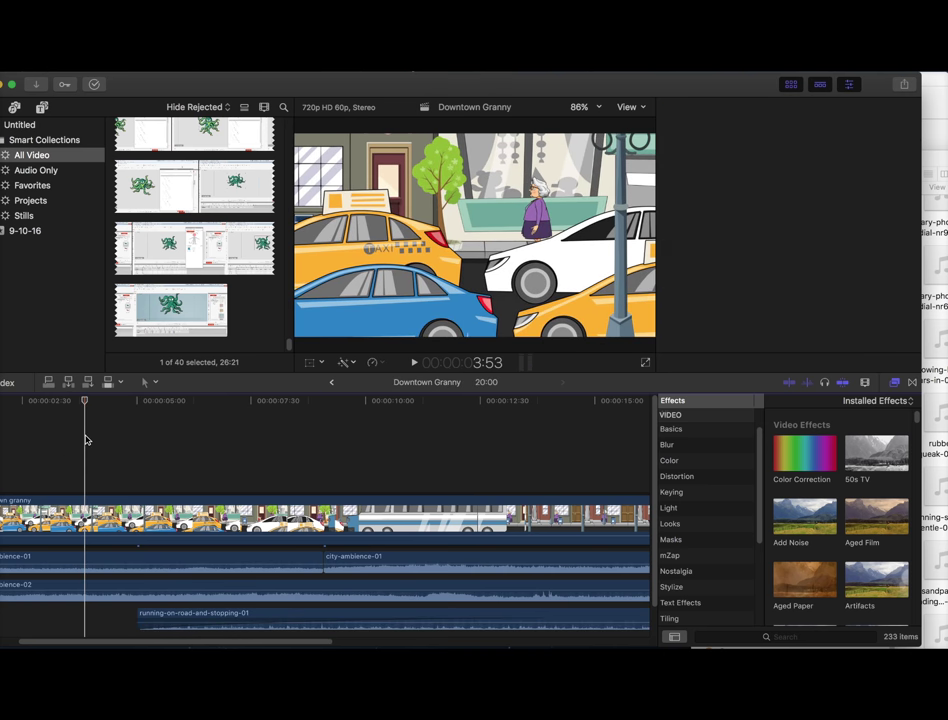
key("space")
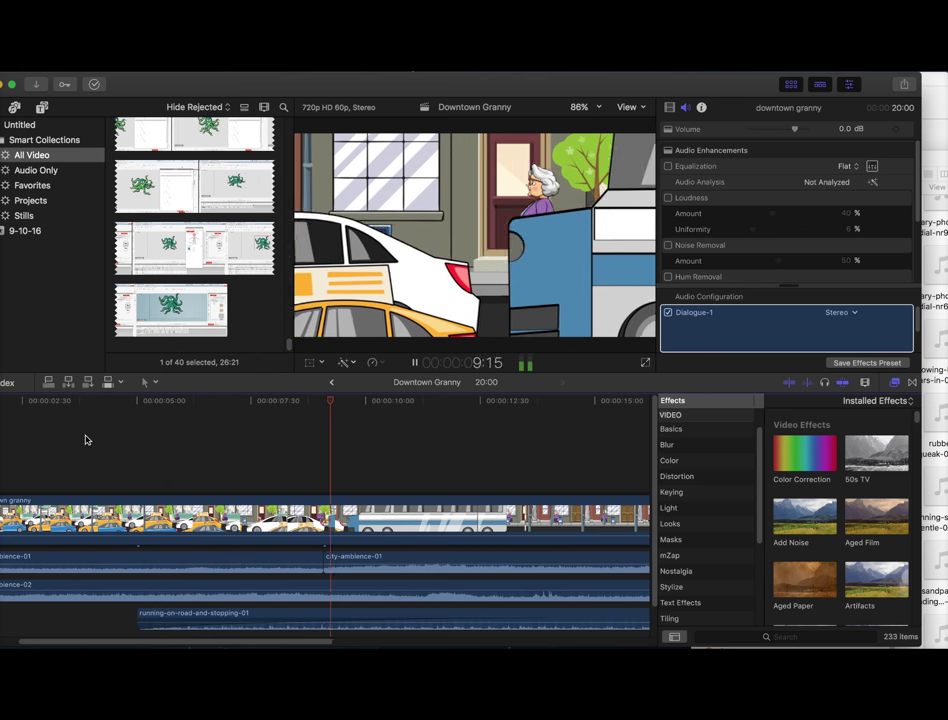
key("space")
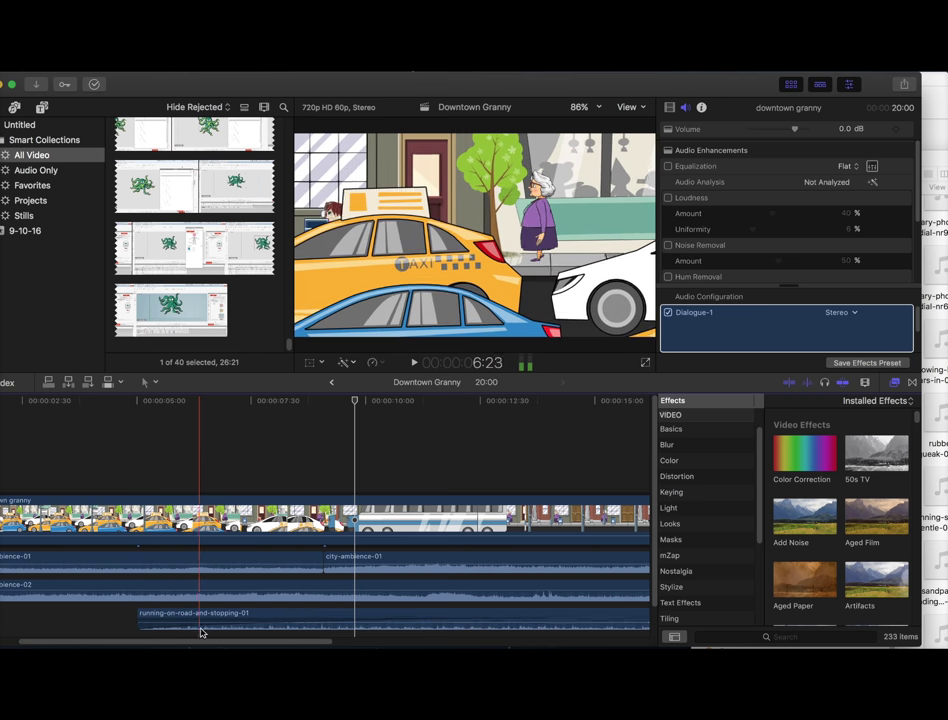
Raise the volume of the running-on-road-and-stopping-01 clip and play it from shortly before its start.
left_click_drag(346, 628, 355, 618)
left_click(118, 480)
key("space")
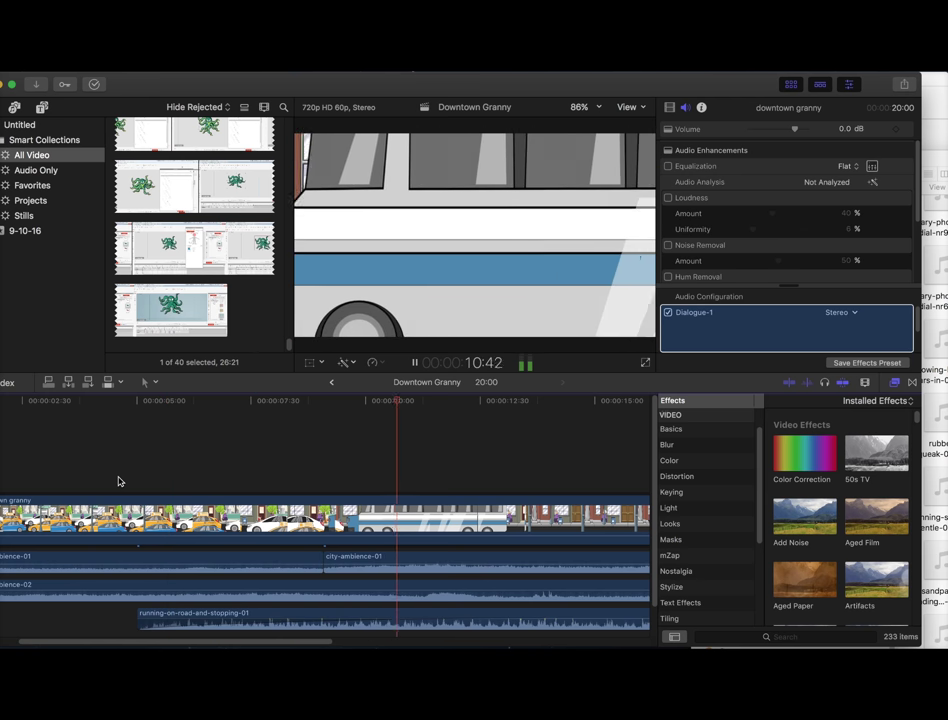
key("space")
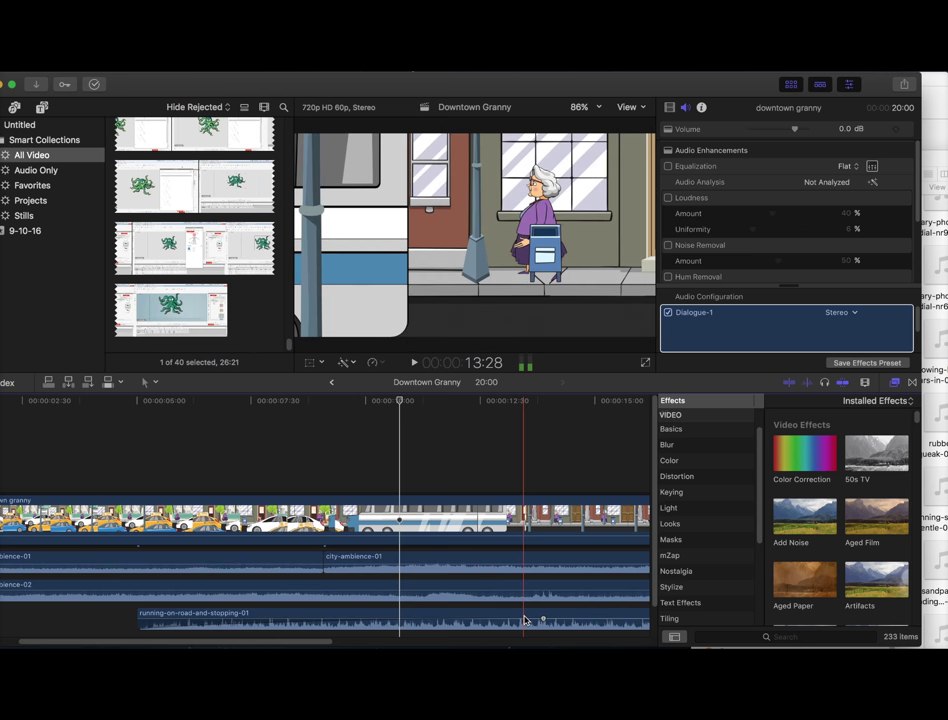
Cut running-on-road-and-stopping-01 at about 11.5 seconds and delete the part after the cut.
key("b")
left_click(437, 622)
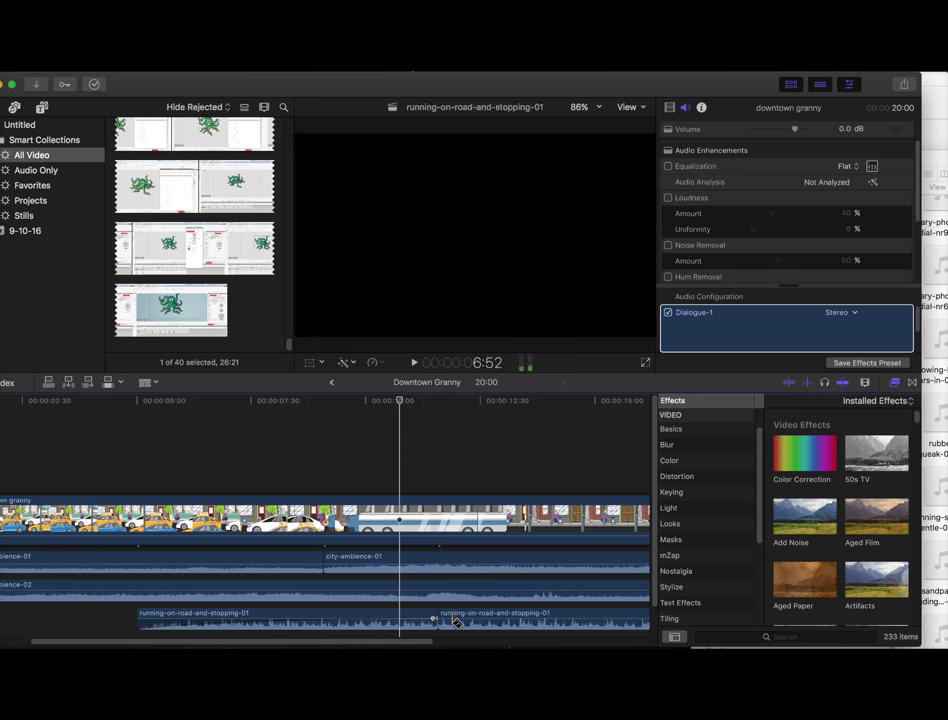
left_click(464, 622)
key("Delete")
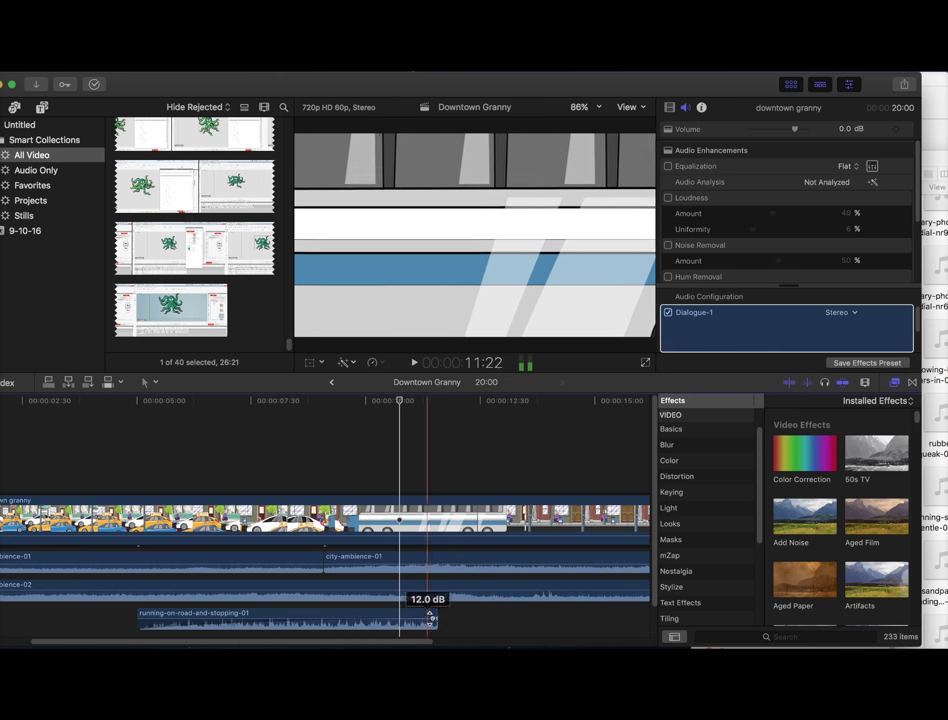
Give running-on-road-and-stopping-01 a long fade-in and a long fade-out nearly meeting mid-clip, and set its volume to about 0 dB.
left_click_drag(437, 622, 297, 634)
left_click_drag(295, 628, 245, 615)
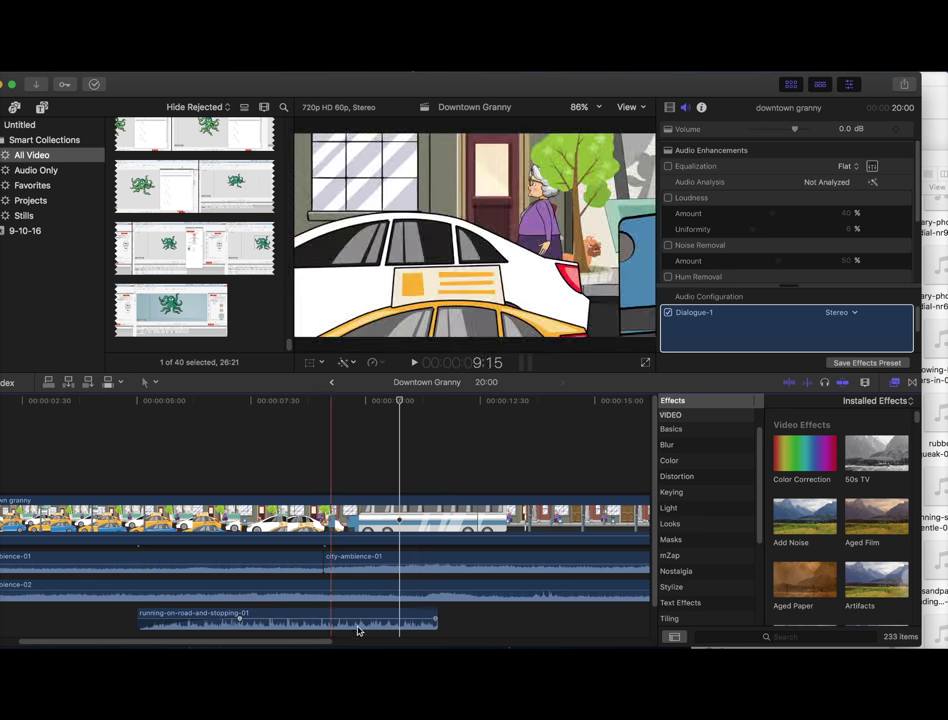
left_click_drag(434, 619, 267, 621)
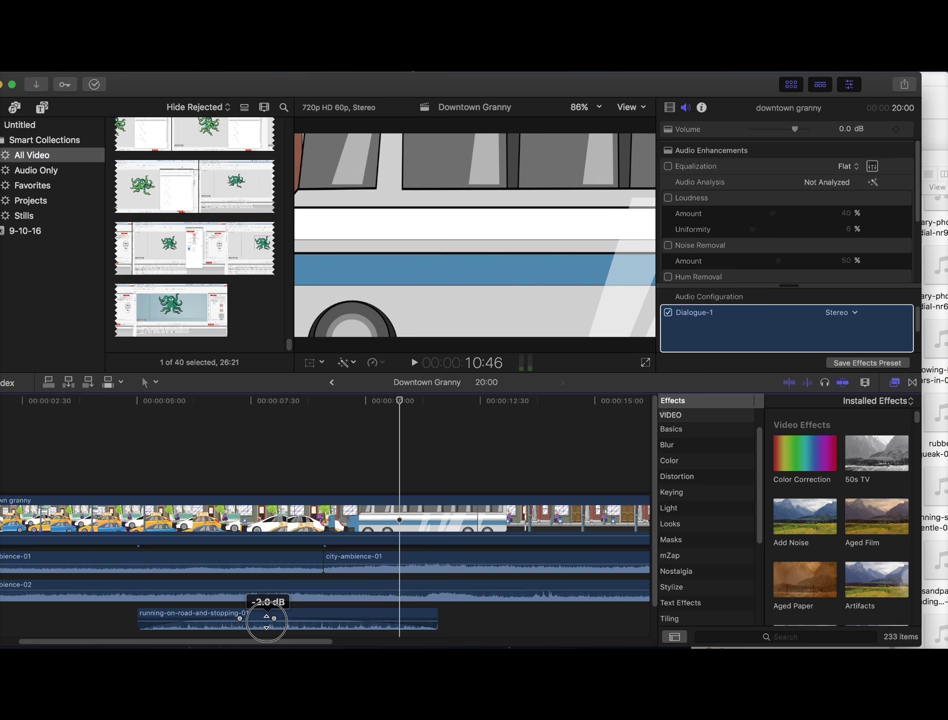
left_click_drag(266, 624, 266, 618)
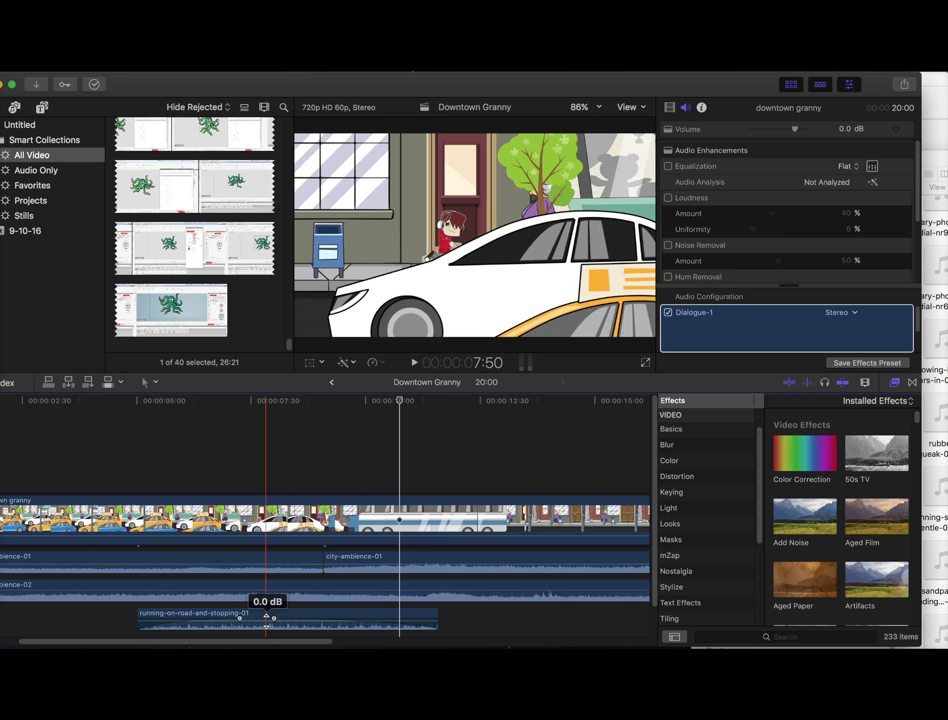
Switch to Finder, preview dog-panting-01.mp3 in the 3000-SoundEffectPack folder, and add it to the Downtown Granny timeline.
left_click(83, 632)
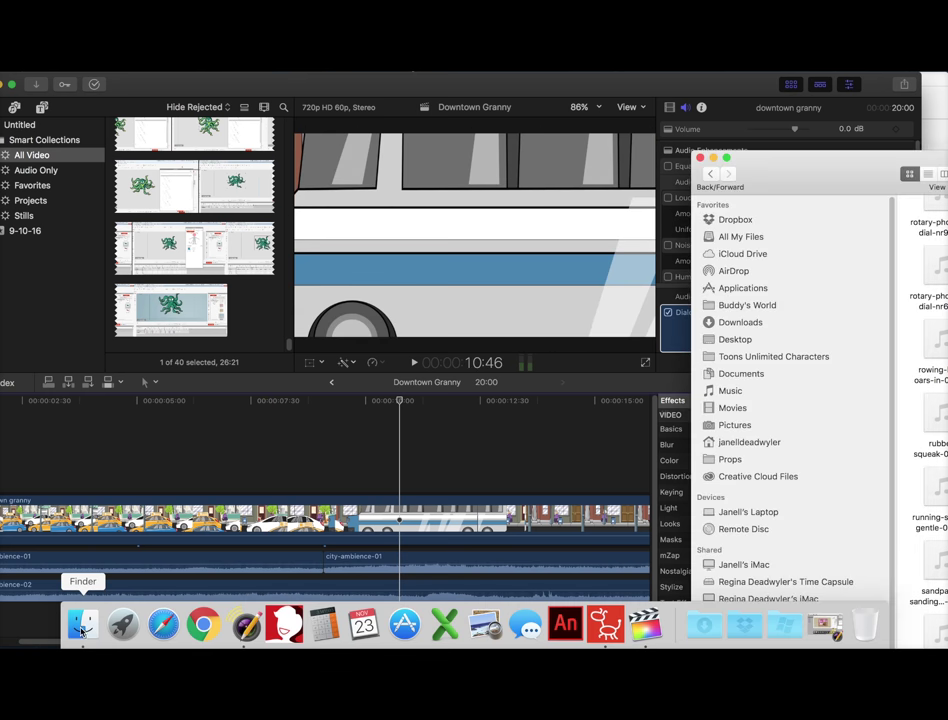
left_click_drag(806, 180, 300, 143)
double_click(300, 143)
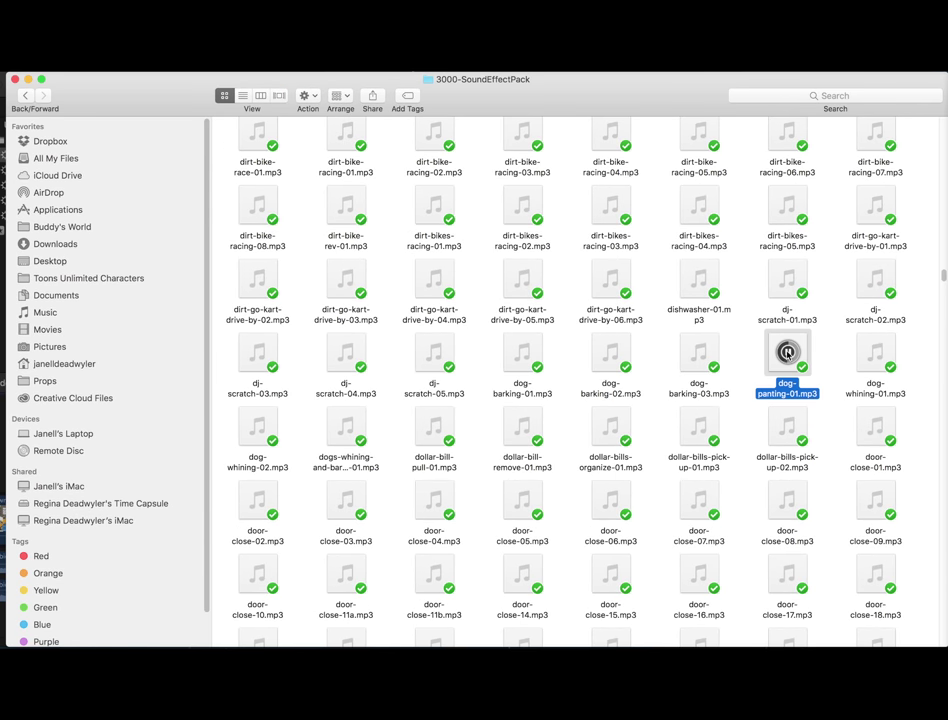
left_click_drag(464, 88, 611, 90)
left_click_drag(922, 360, 74, 441)
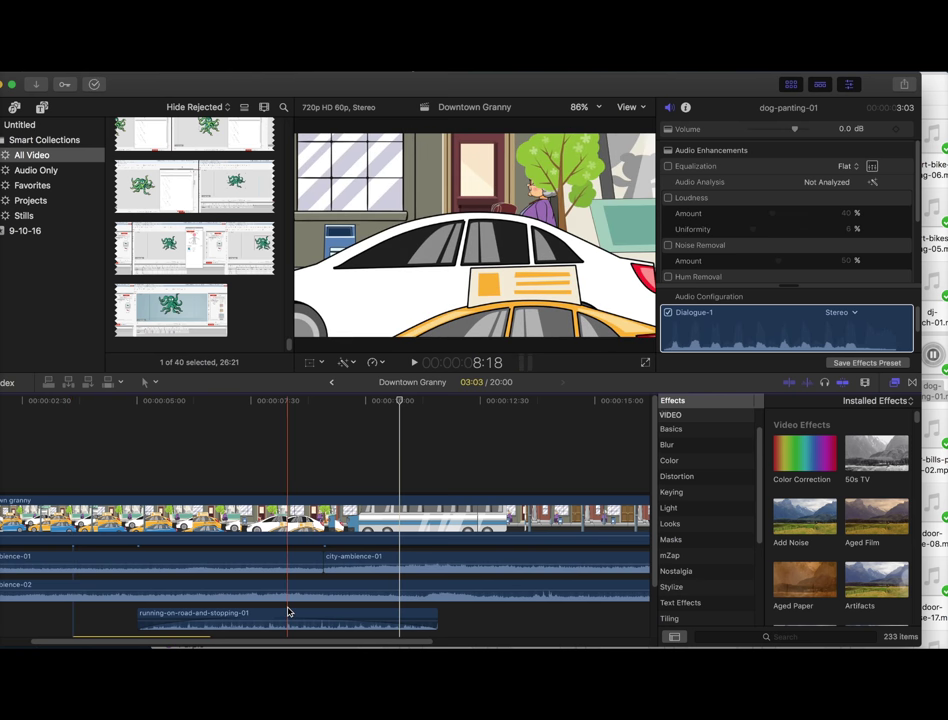
Move the dog-panting-01 clip to start at 6:50 and play the section from there.
scroll(248, 556, "down", 2)
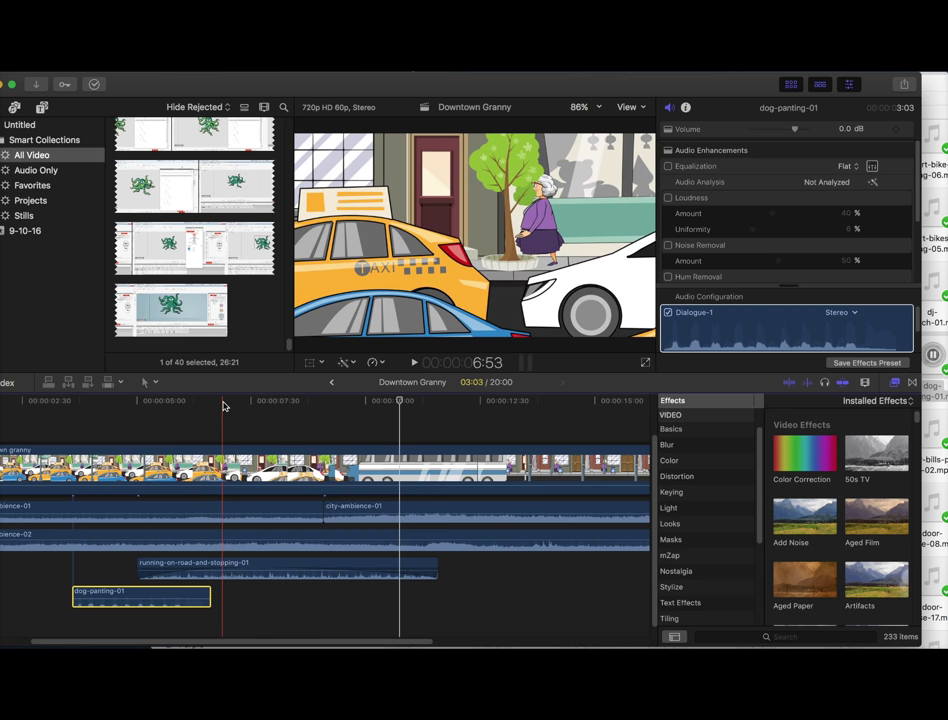
left_click(221, 405)
mouse_move(176, 607)
left_click_drag(152, 592, 306, 590)
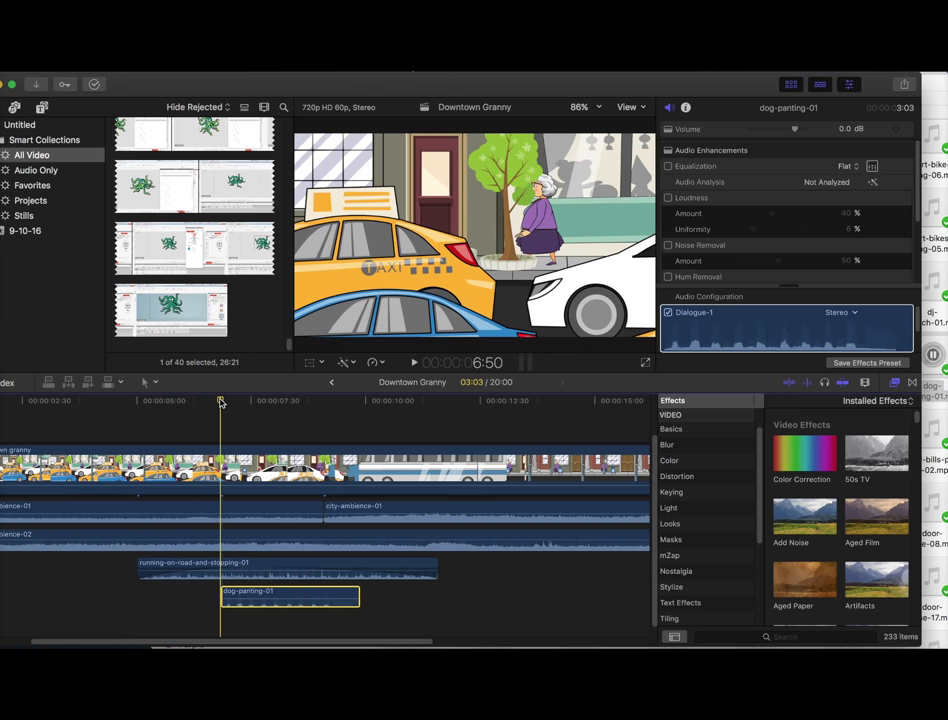
key("space")
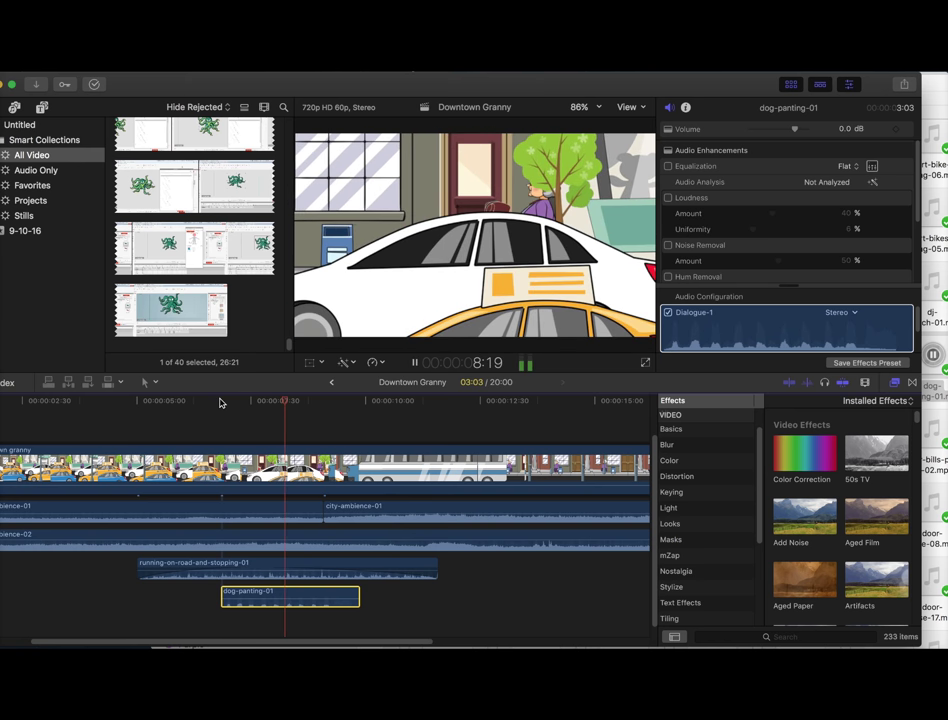
key("space")
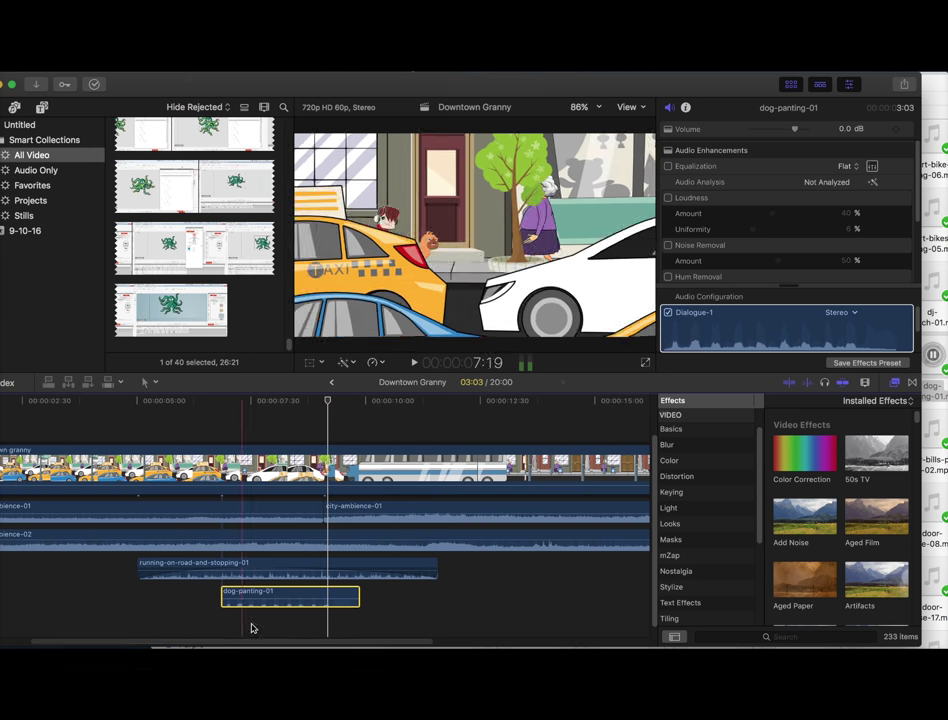
Rebalance the clip volumes, raising dog-panting-01 to 12 dB and lowering the city ambience and running-on-road-and-stopping-01, the latter to about -11 dB.
mouse_move(264, 601)
left_mouse_down()
mouse_move(256, 598)
mouse_move(264, 592)
left_mouse_up()
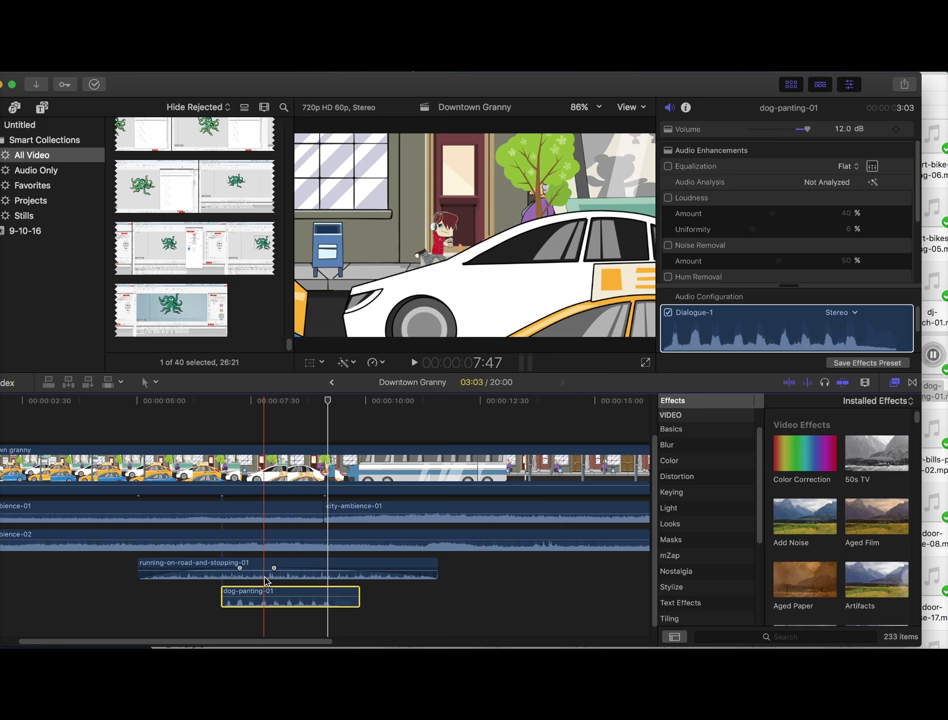
left_click_drag(328, 402, 218, 405)
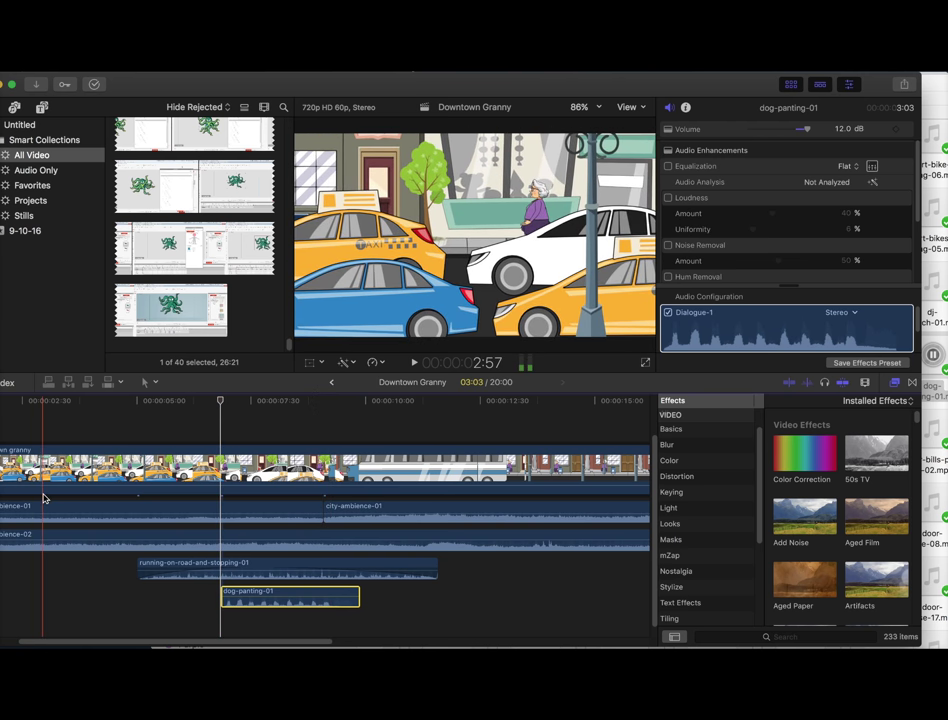
left_click_drag(46, 513, 51, 538)
left_click_drag(202, 575, 202, 577)
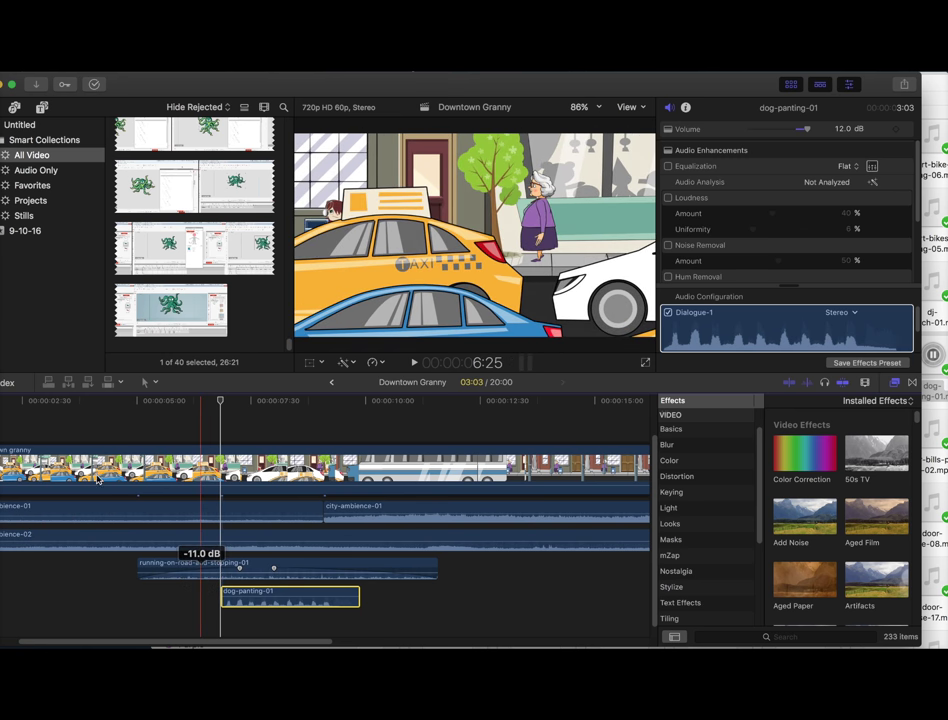
Play the animation in full screen from about 2:18 to its end and exit full screen.
left_click(15, 432)
key("super+4")
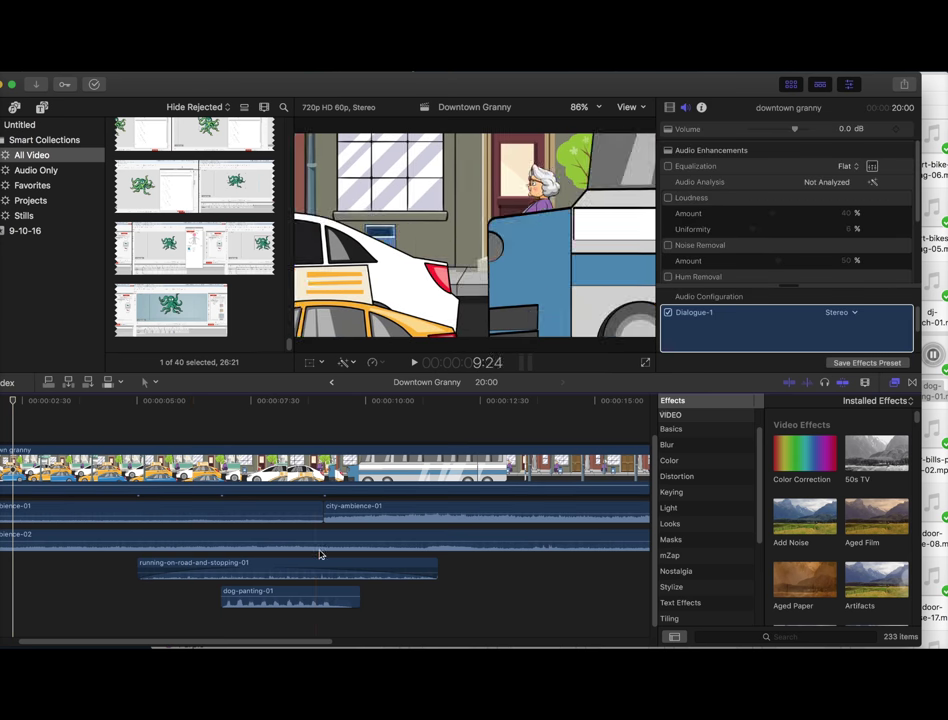
scroll(222, 635, "left", 3)
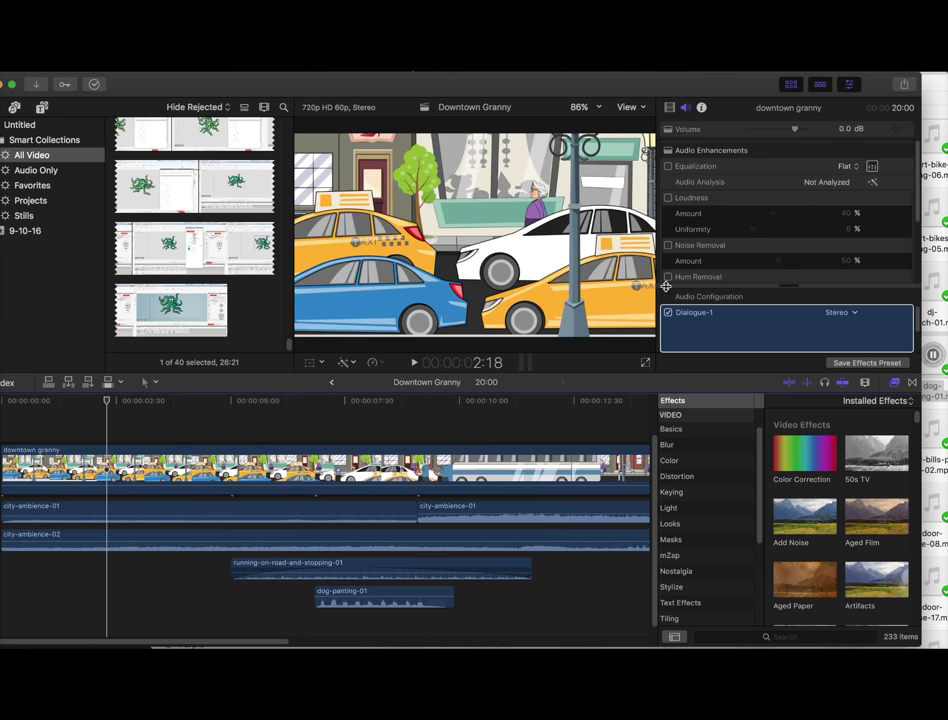
left_click(645, 363)
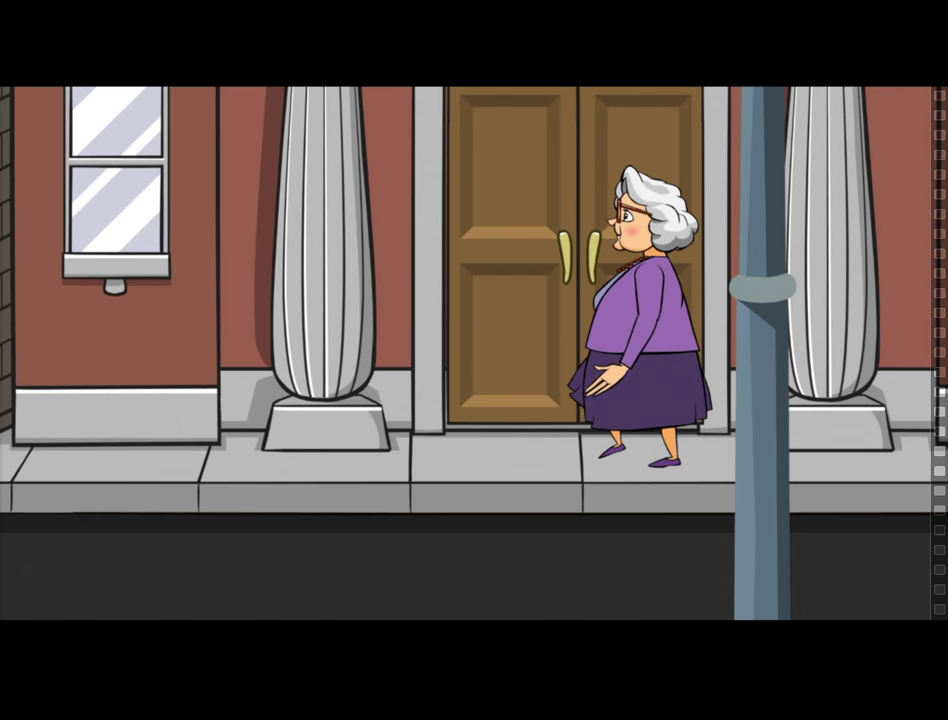
mouse_move(525, 625)
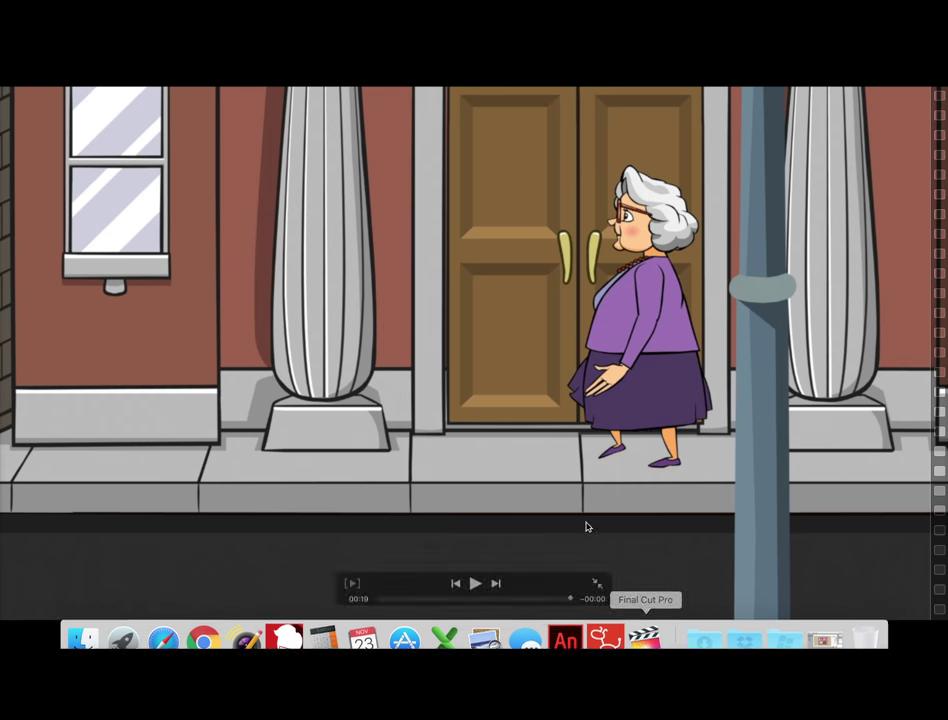
key("Escape")
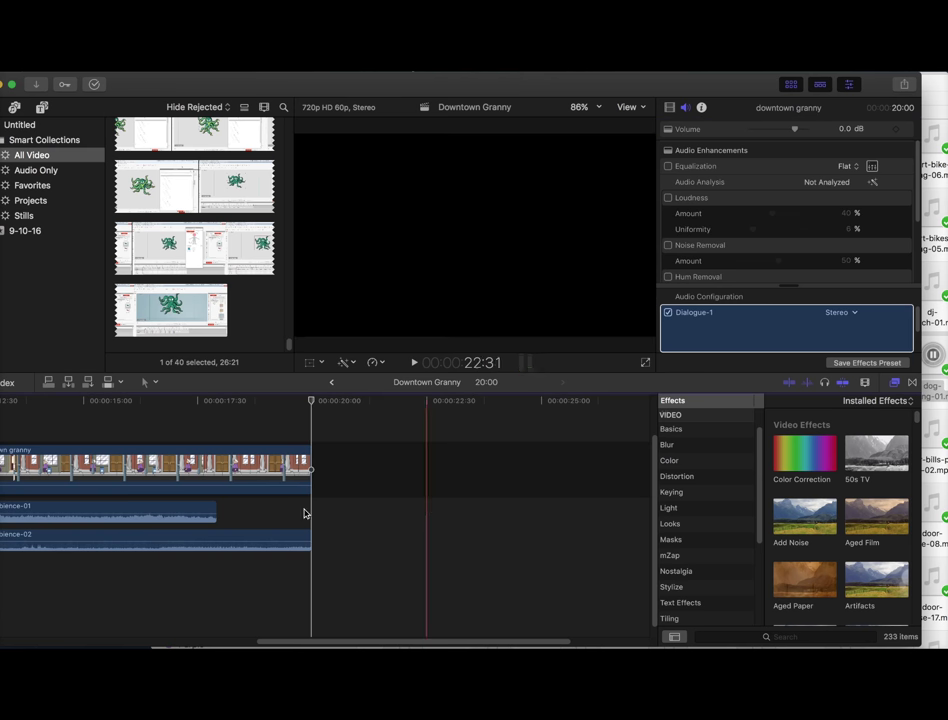
Split city-ambience-01 at about 16.3 seconds, make its trailing piece fill the track to the end of the video, and play that section.
left_click(198, 512)
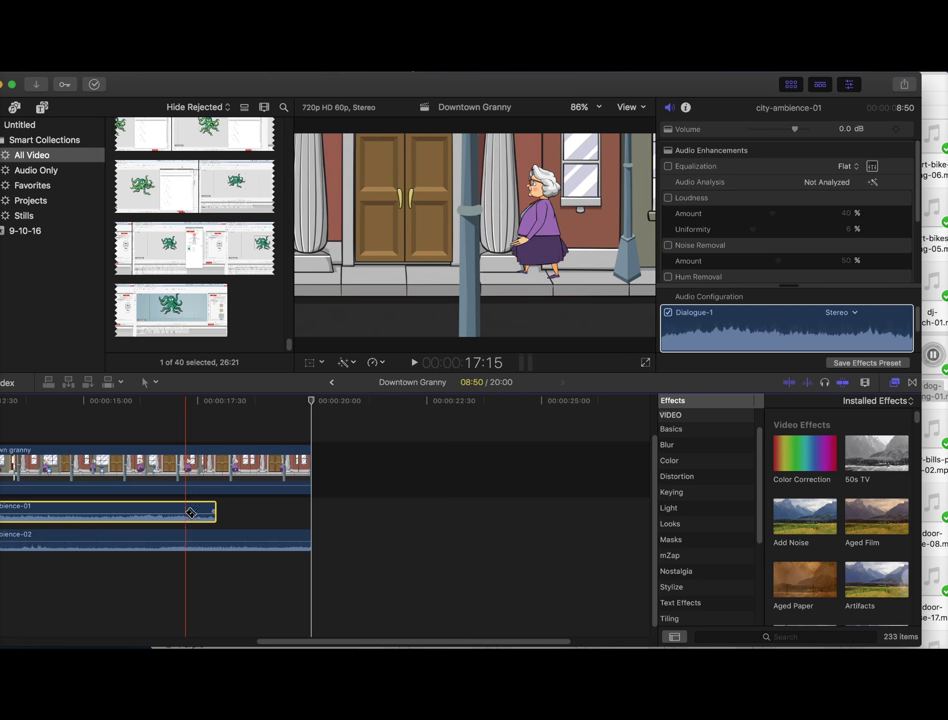
key("alt+super+s")
left_click(144, 511)
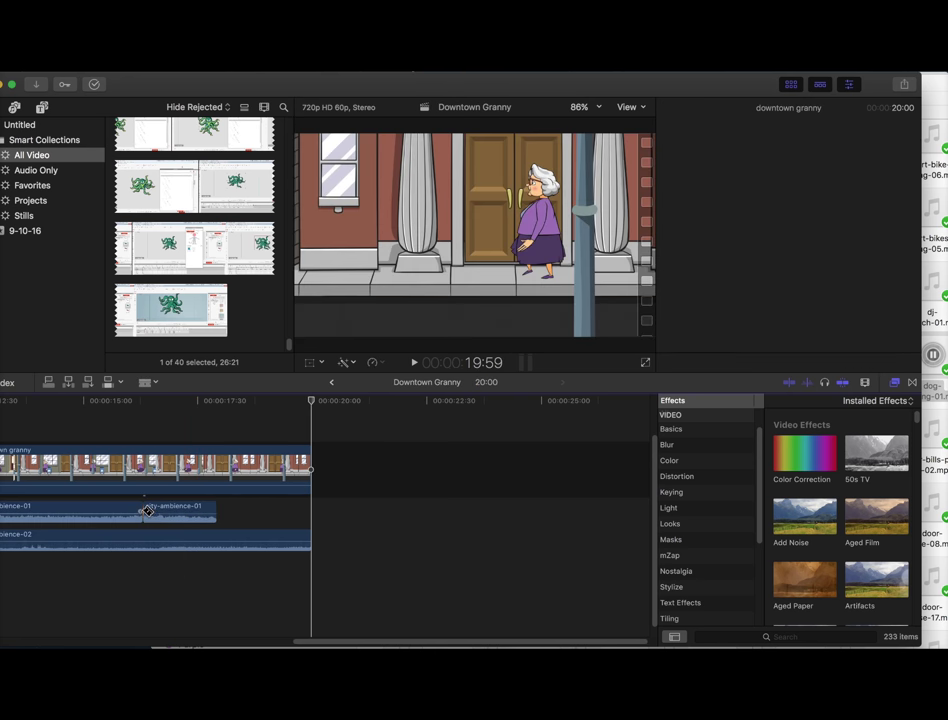
left_click(169, 511)
key("super+z")
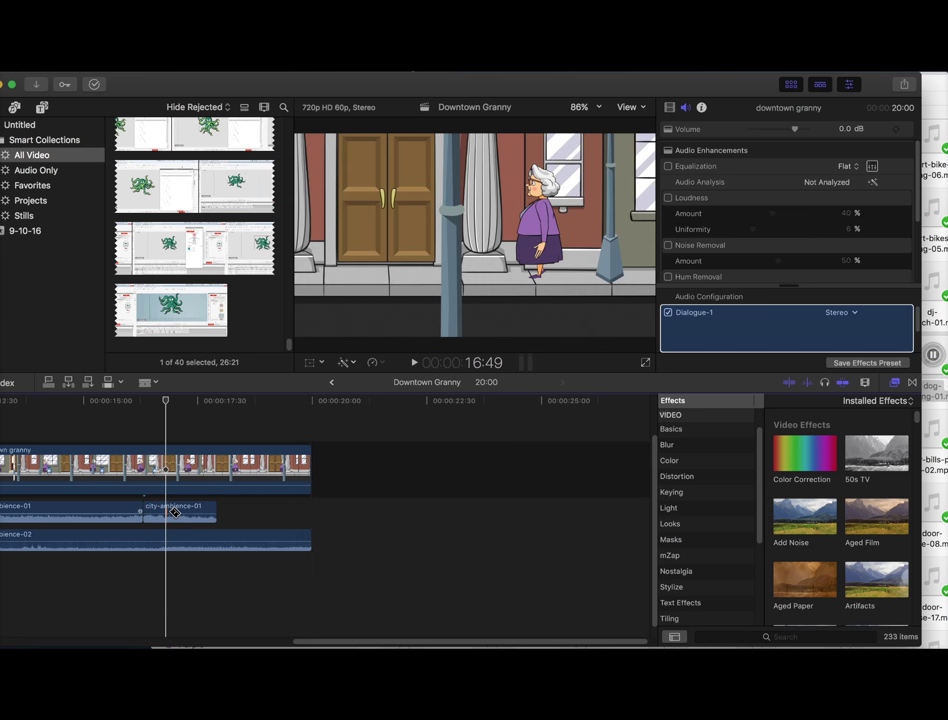
left_click_drag(169, 514, 145, 510)
left_click(80, 423)
key("space")
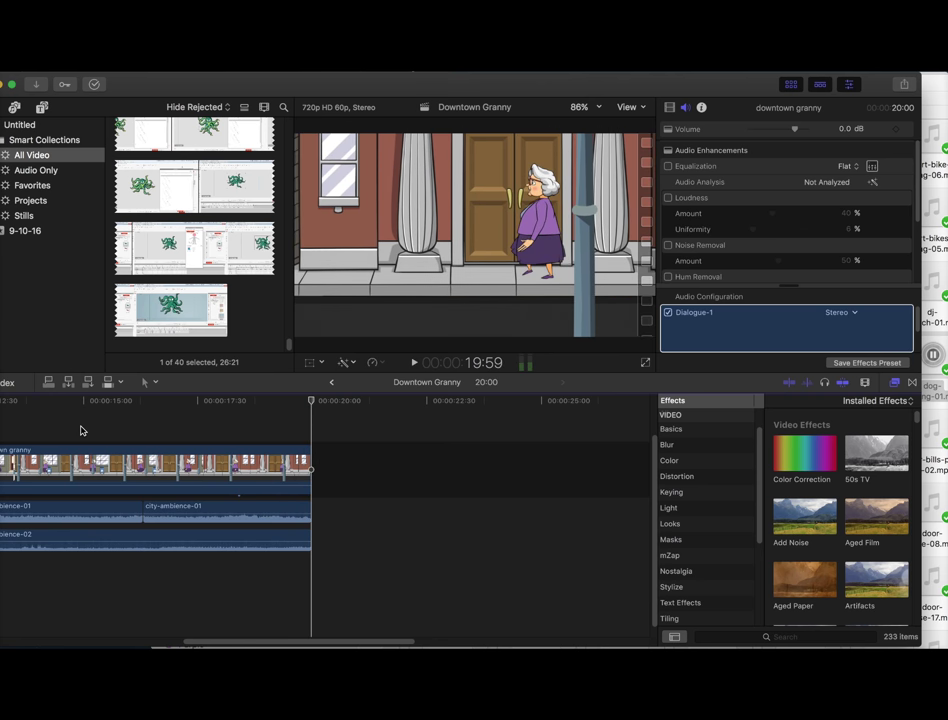
Browse the 3000-SoundEffectPack folder for further sound effects and close its window.
left_click(862, 484)
left_click_drag(862, 484, 857, 570)
left_click_drag(53, 99, 236, 114)
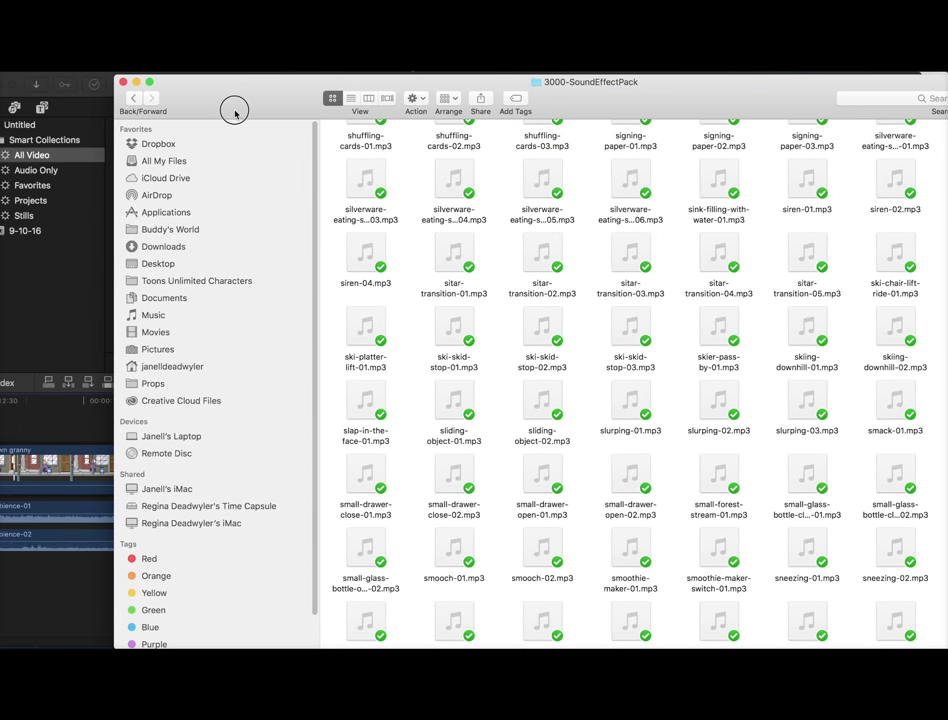
left_click(122, 82)
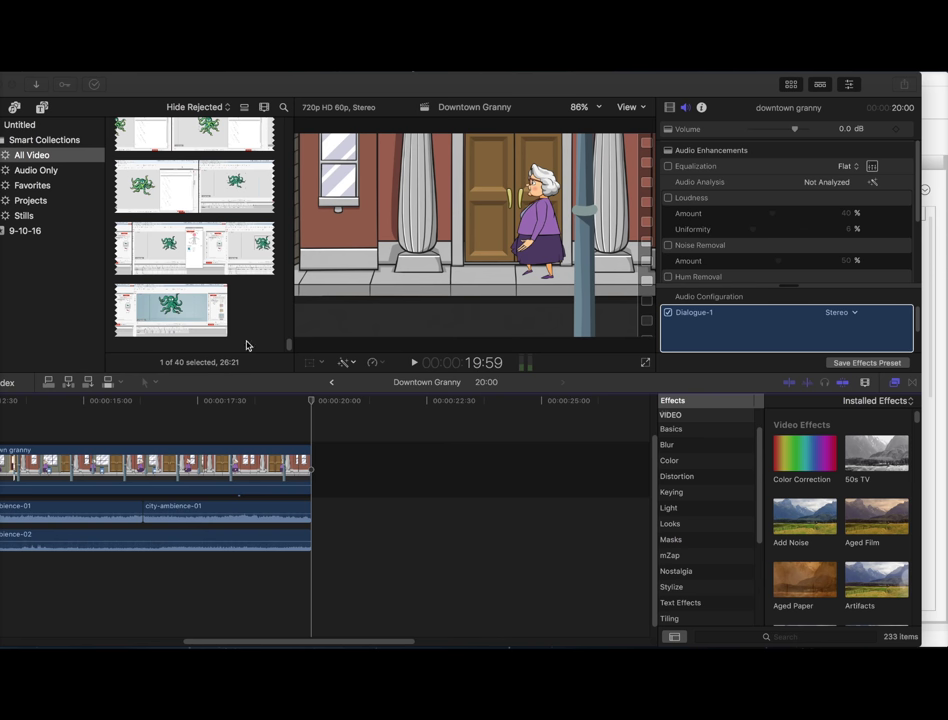
left_click(208, 64)
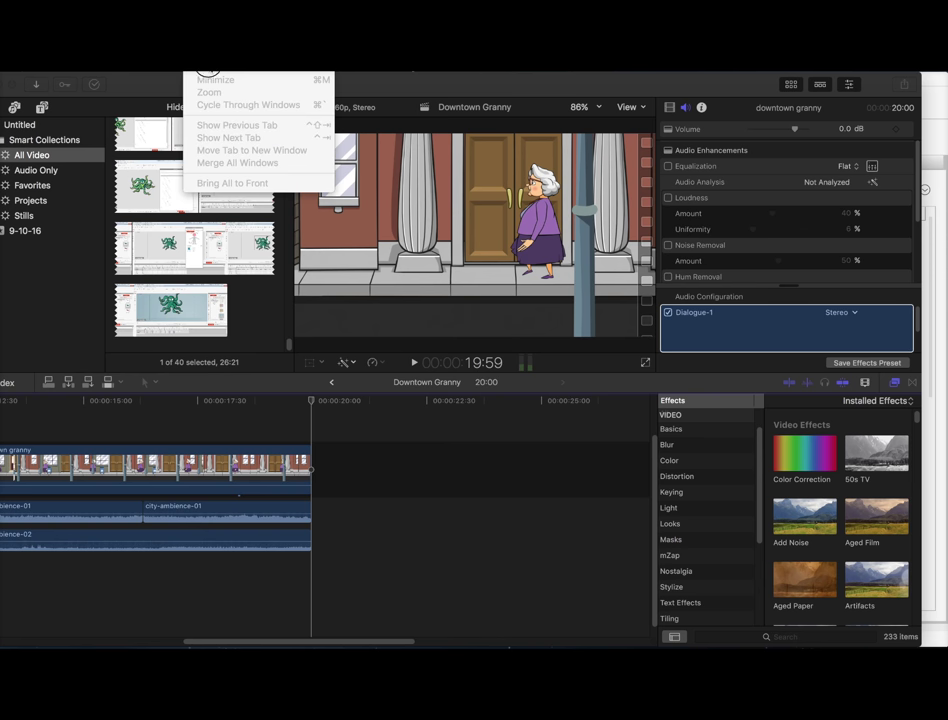
mouse_move(150, 64)
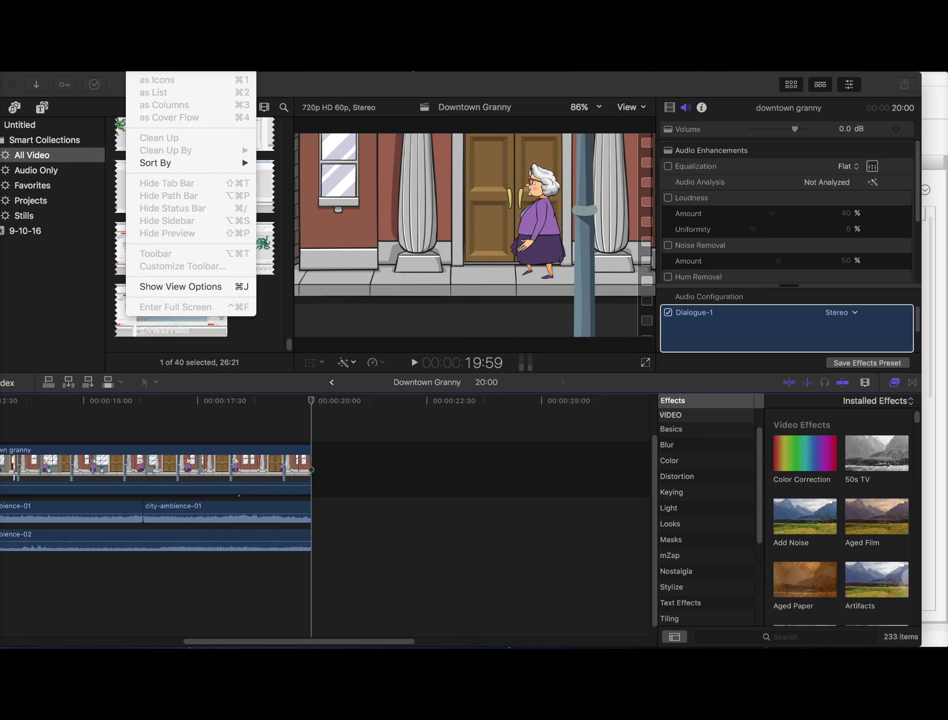
mouse_move(88, 64)
mouse_move(116, 70)
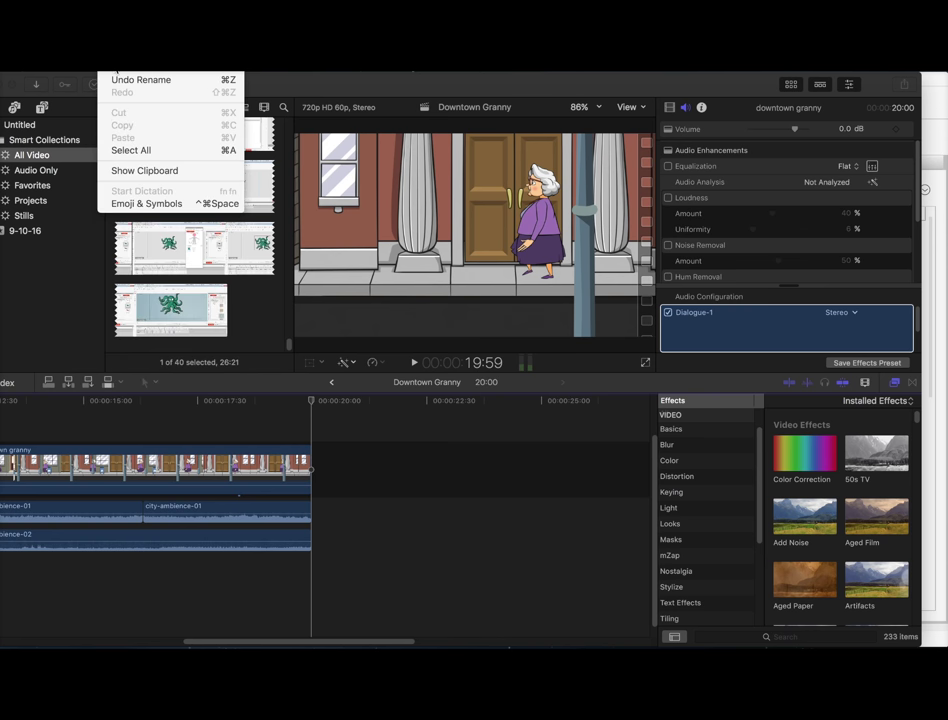
key("Escape")
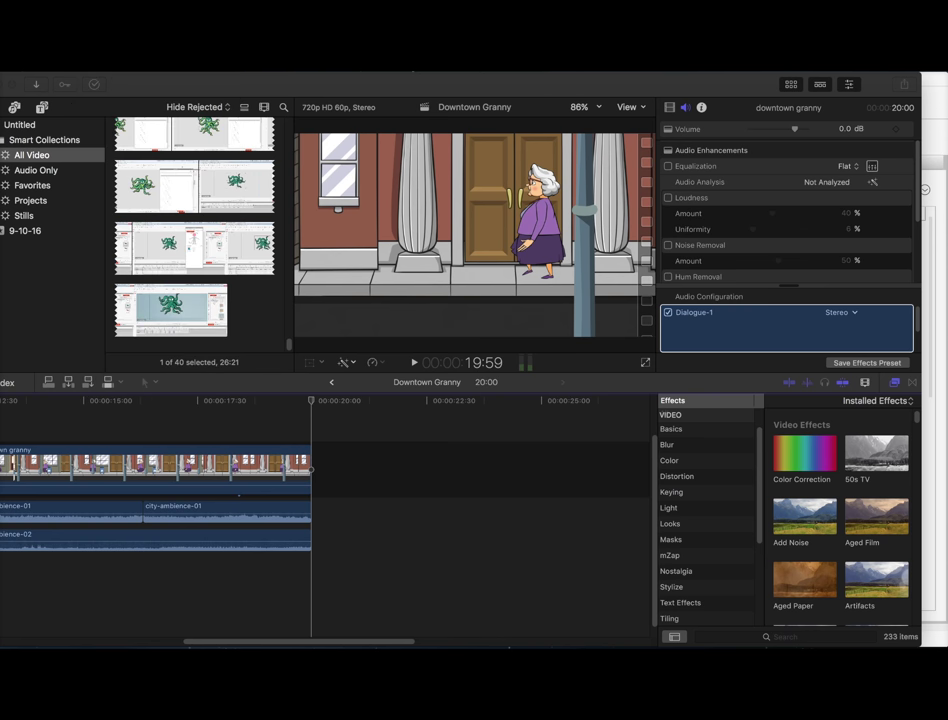
Return the playhead to the very start of the Downtown Granny timeline.
left_click_drag(313, 401, 3, 328)
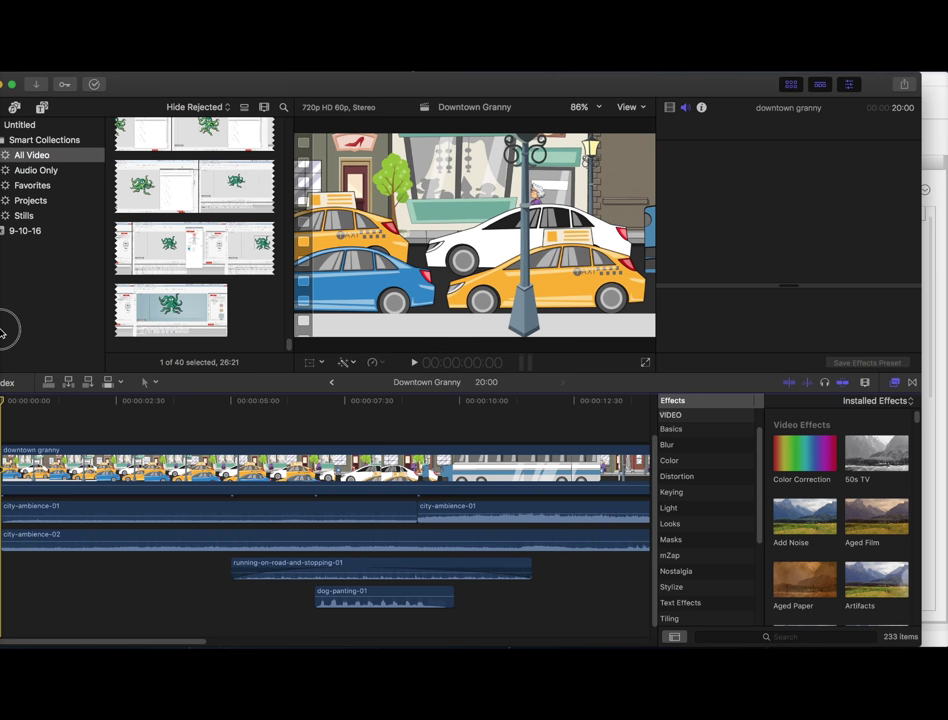